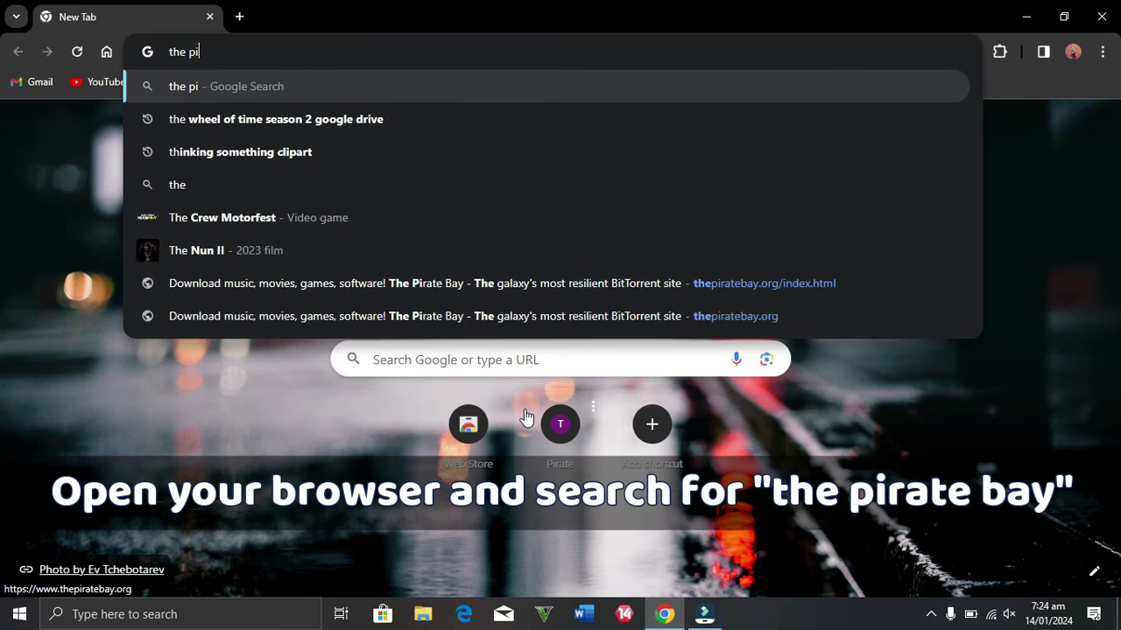
Search the web for "the pirate bay" and open the thepiratebay.org result
type("rate b")
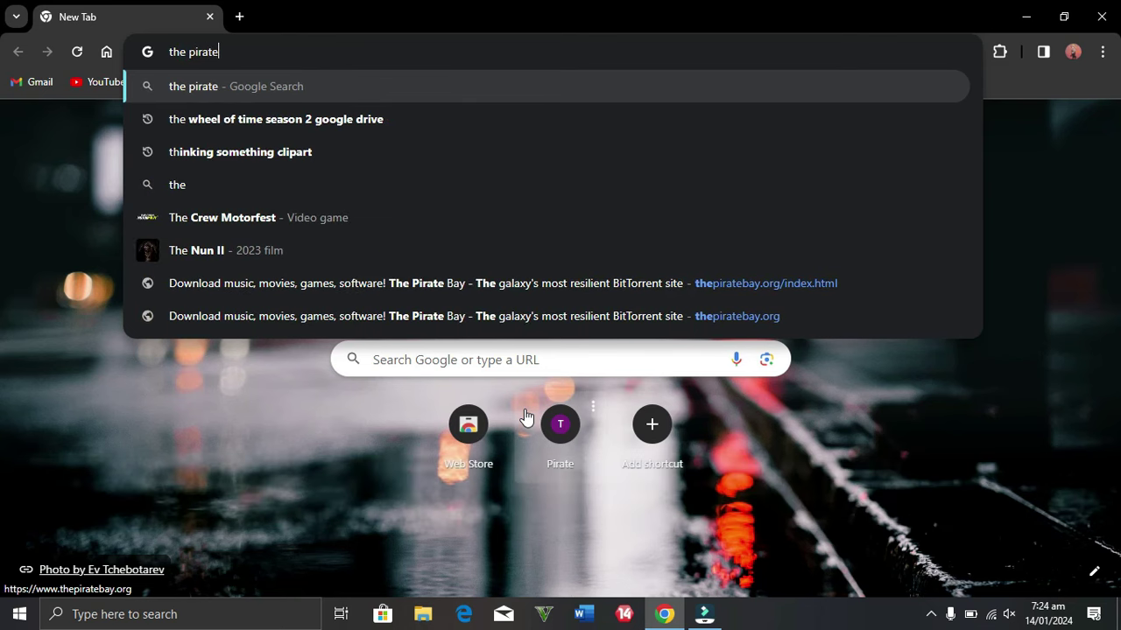
type("ay")
key("Return")
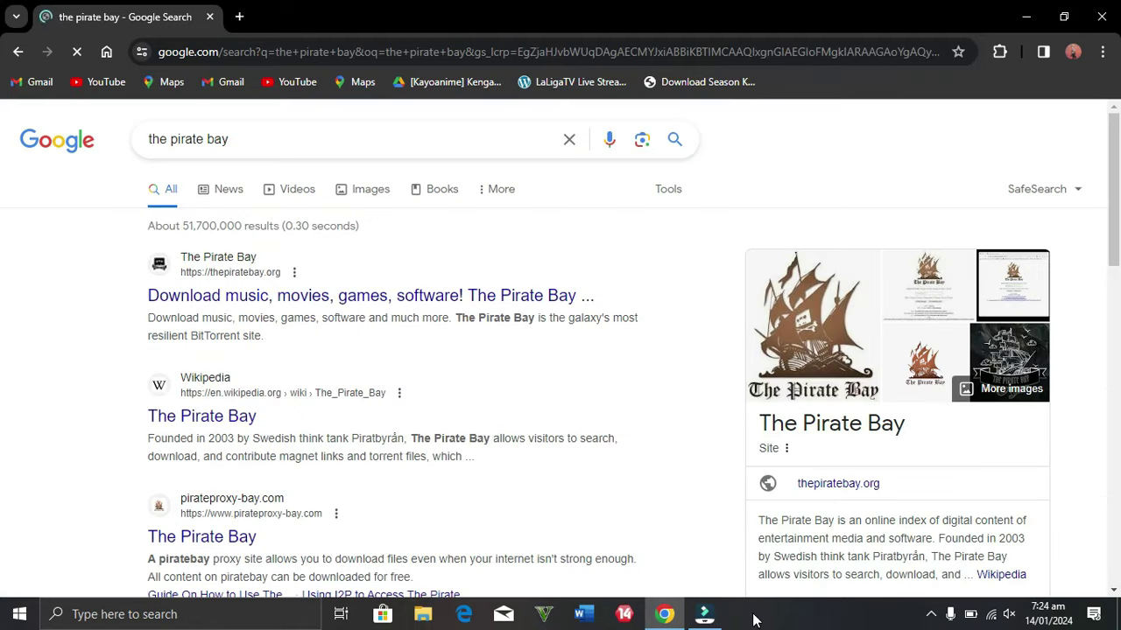
left_click(257, 299)
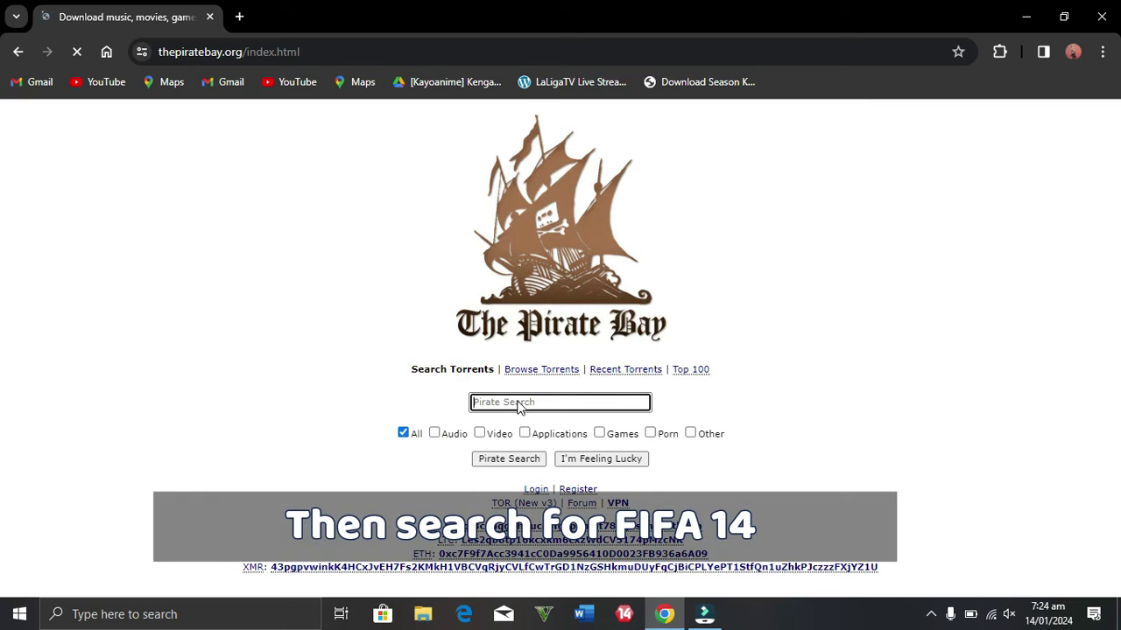
Search The Pirate Bay for "fifa 14" across all categories
left_click(271, 358)
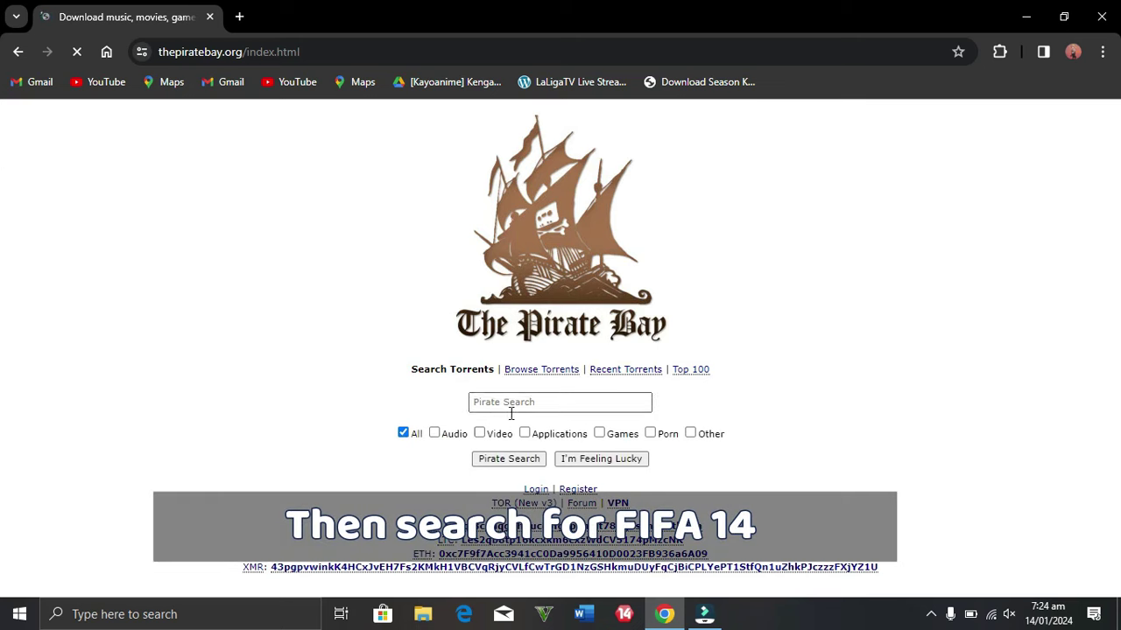
left_click(512, 409)
type("fi")
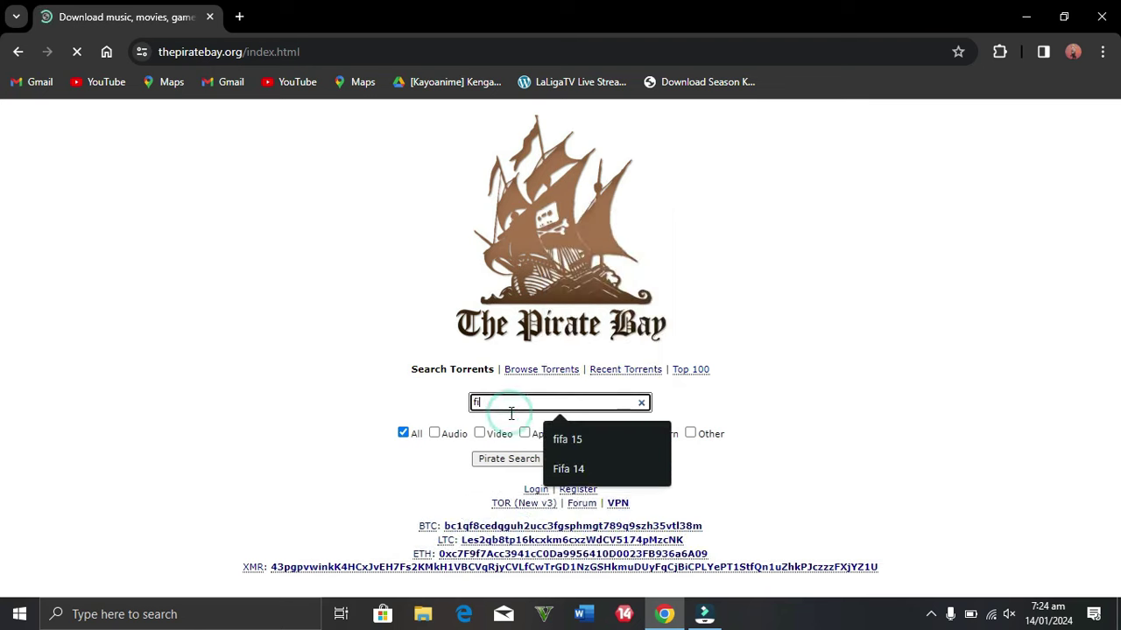
type("fa 14")
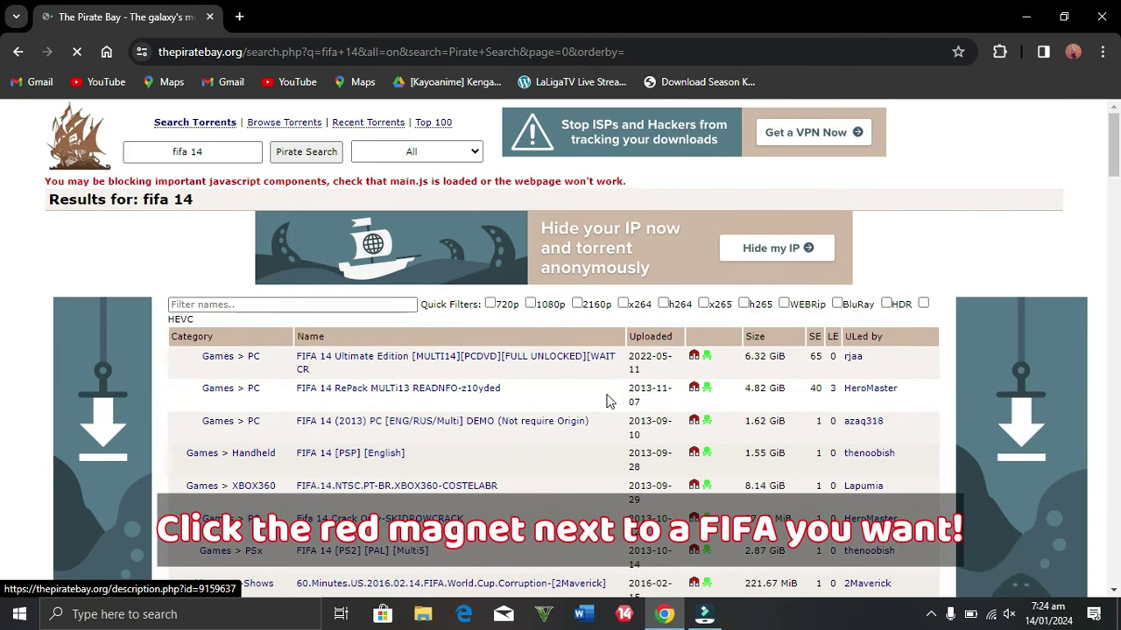
Open the magnet link of FIFA 14 RePack MULTi13 READNFO-z10yded in µTorrent, closing any pop-up tab, and add the torrent with the default options
left_click(694, 389)
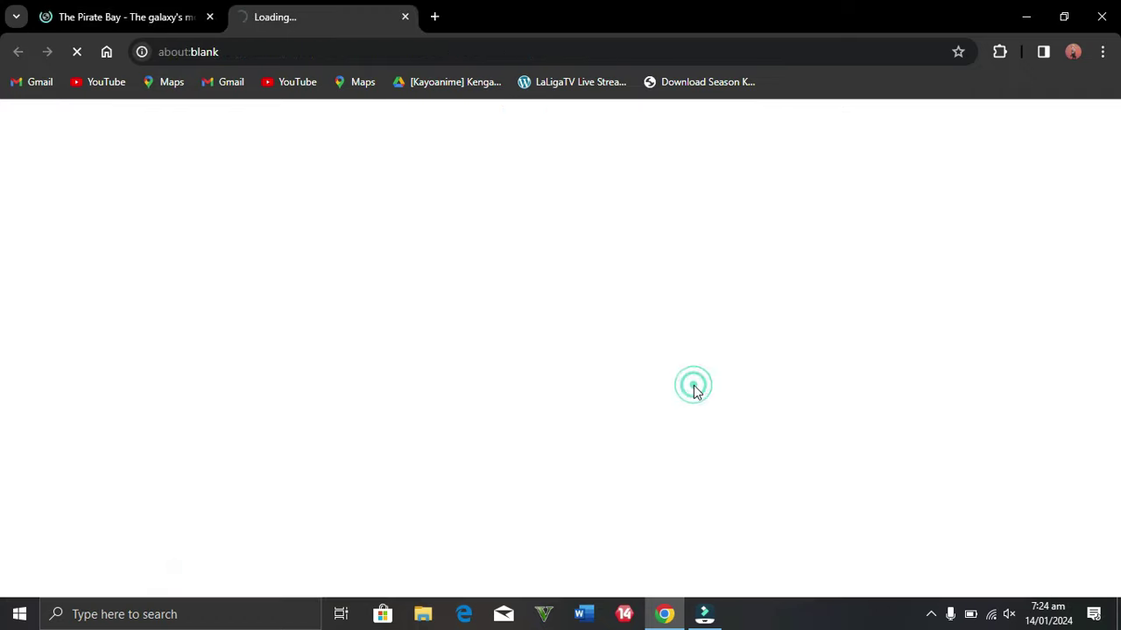
left_click(405, 17)
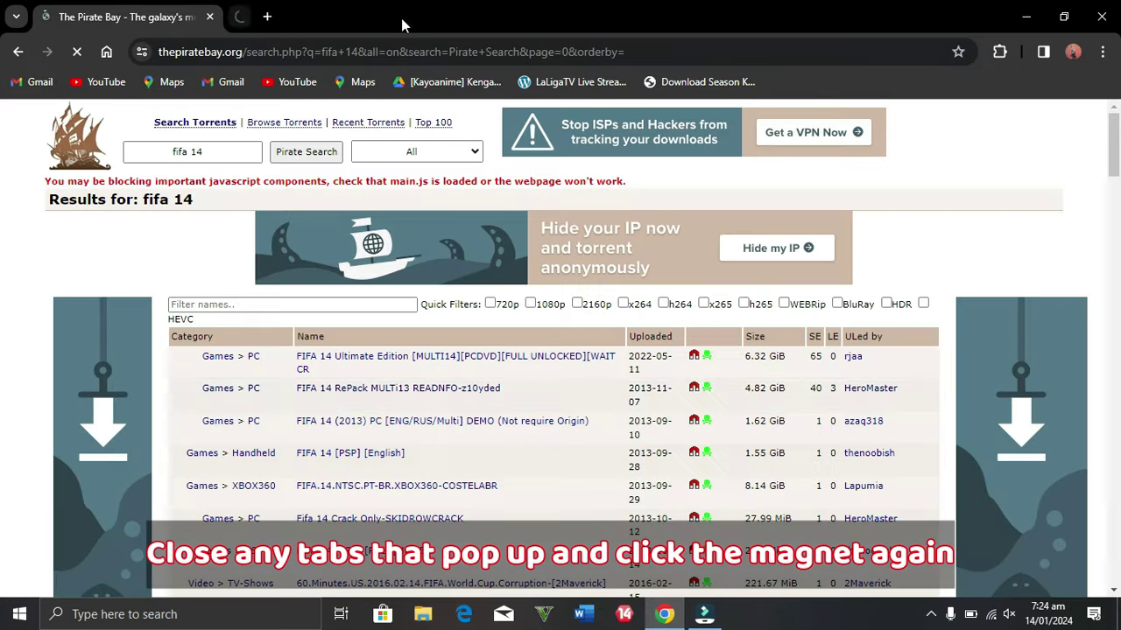
left_click(694, 391)
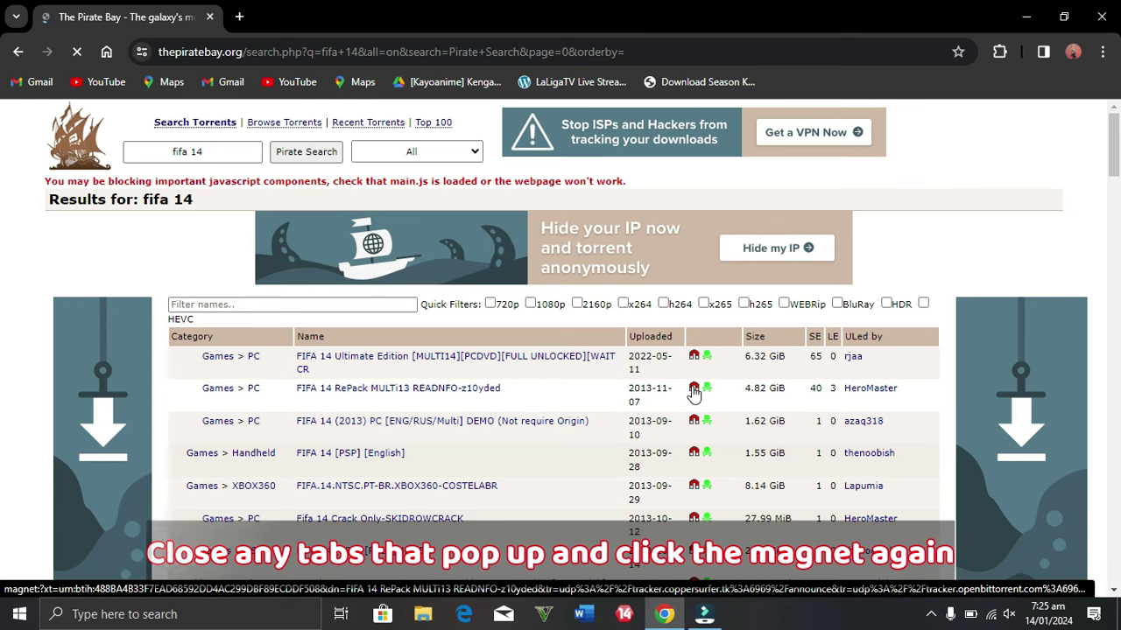
left_click(695, 390)
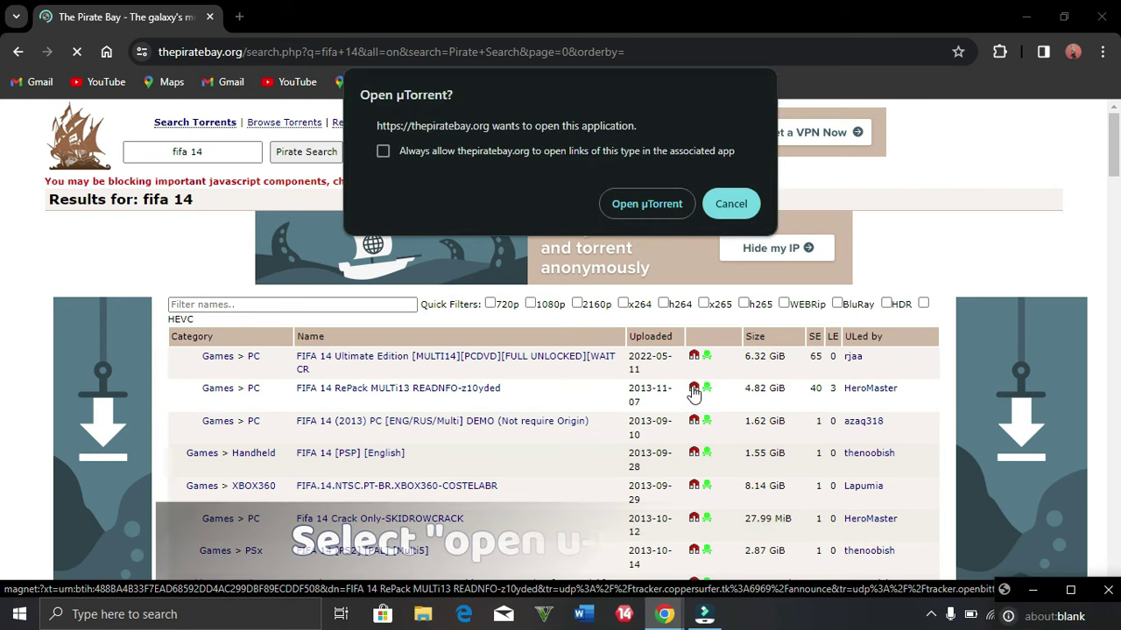
left_click(644, 204)
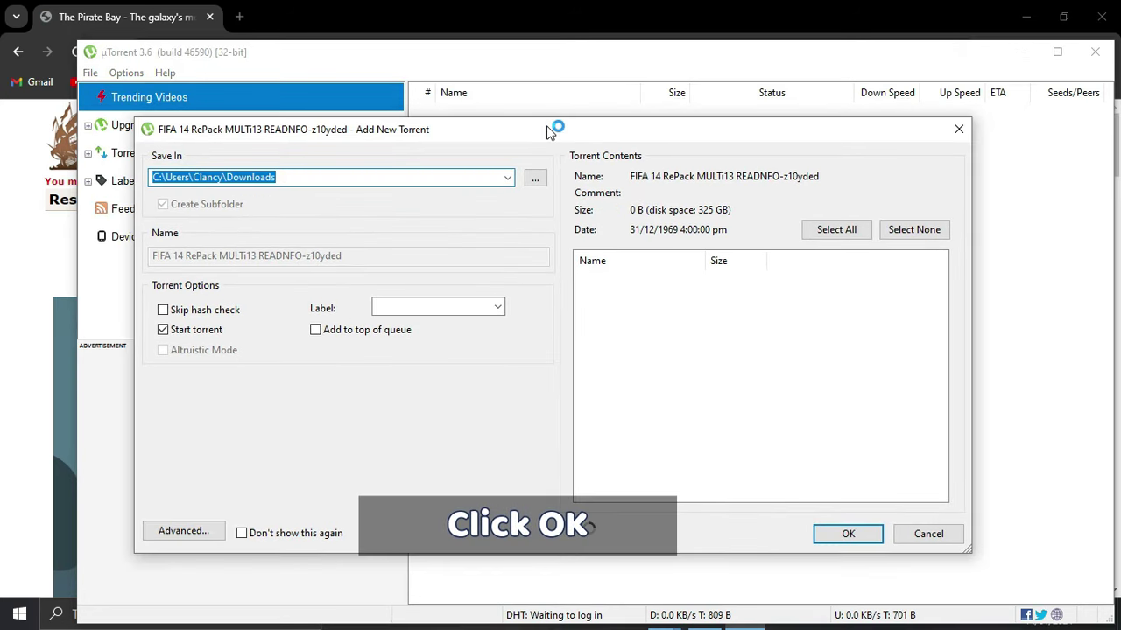
left_click(867, 536)
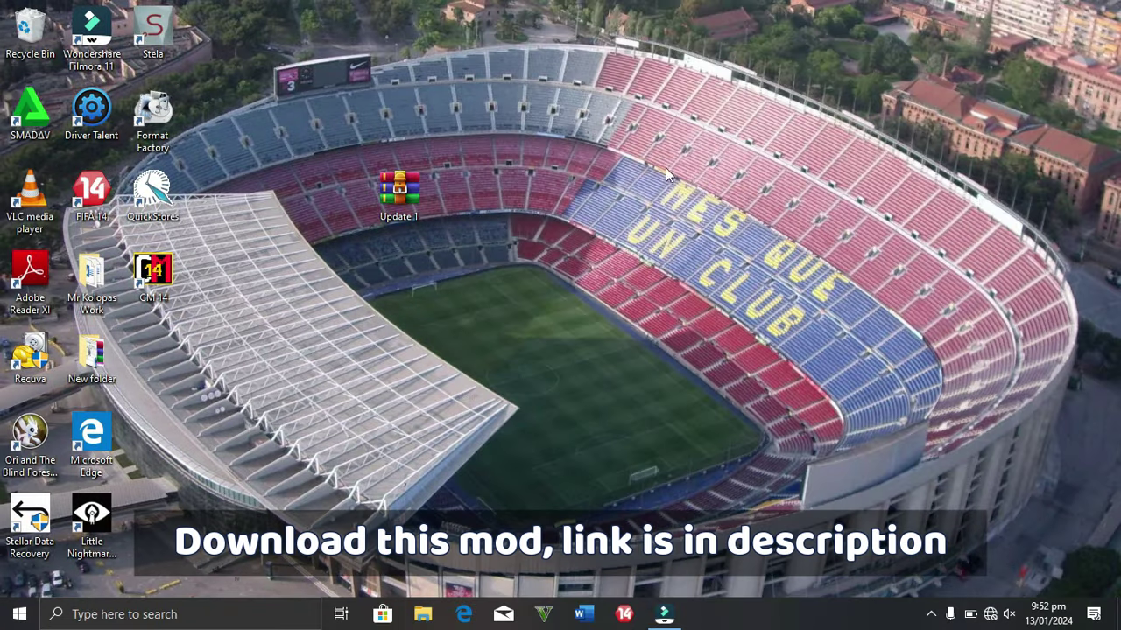
Extract the Update 1 archive on the desktop into its own Update 1 folder and place that folder beside the archive
double_click(418, 203)
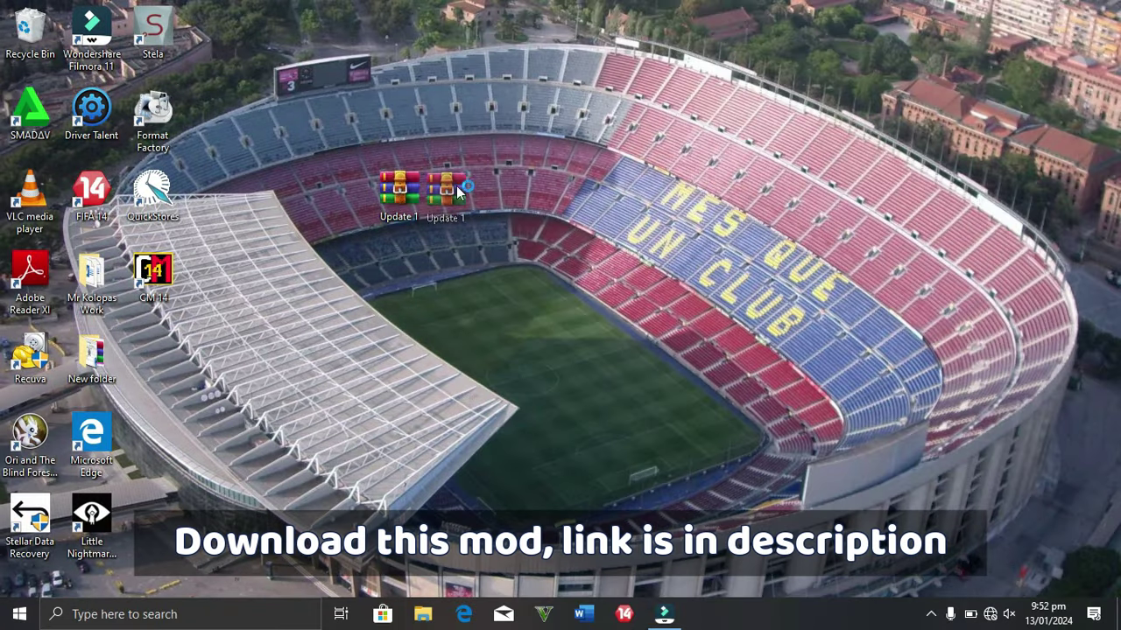
right_click(400, 210)
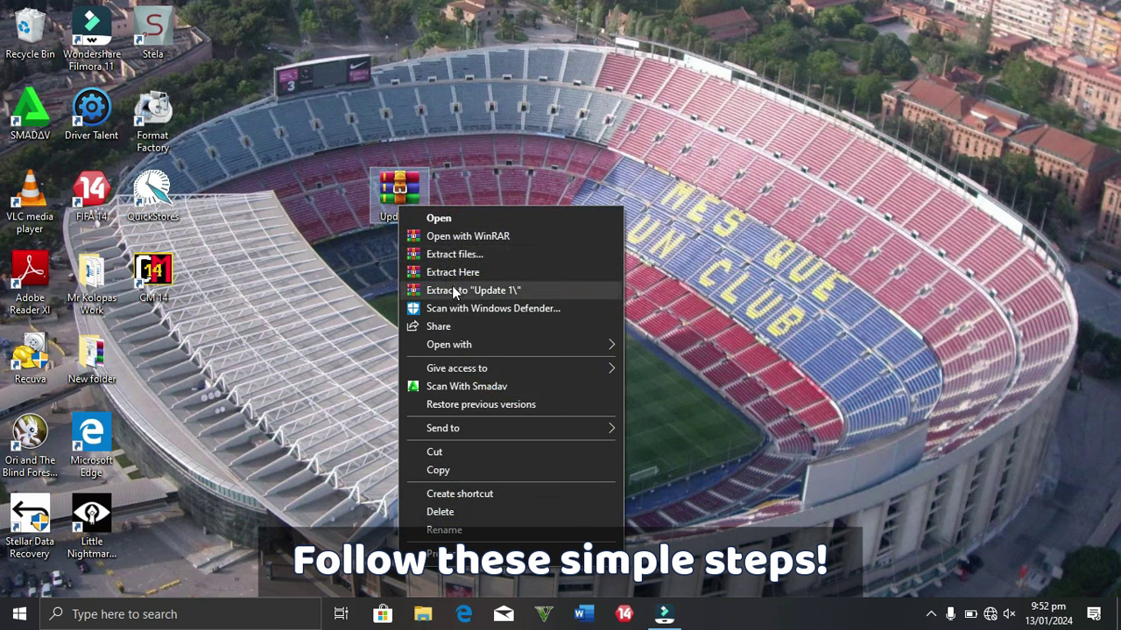
left_click(481, 294)
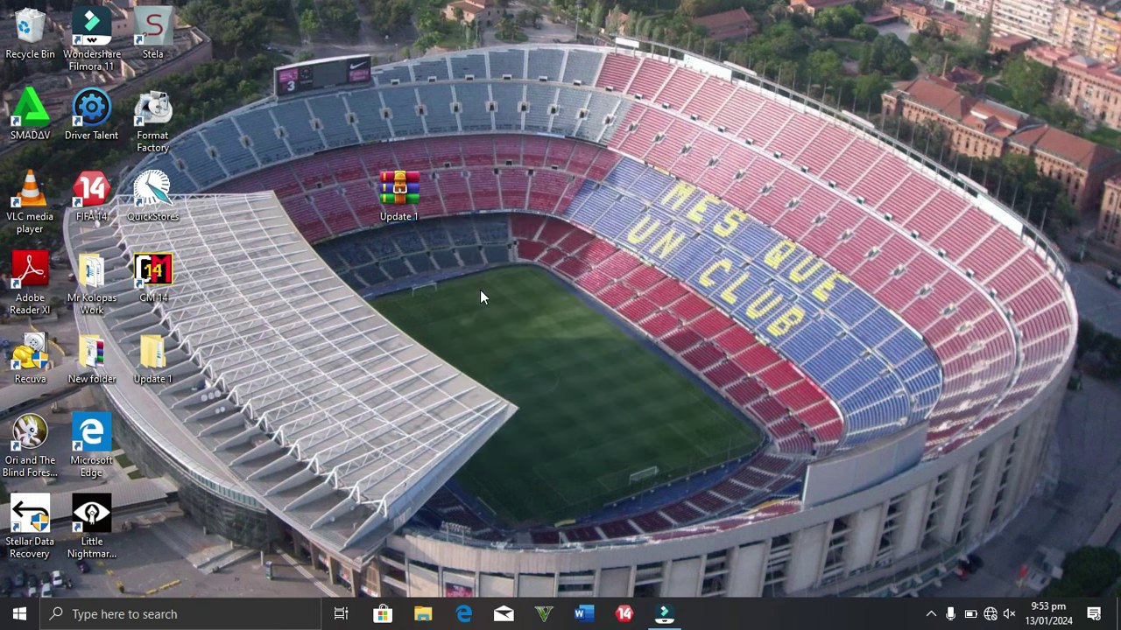
left_click_drag(162, 380, 469, 215)
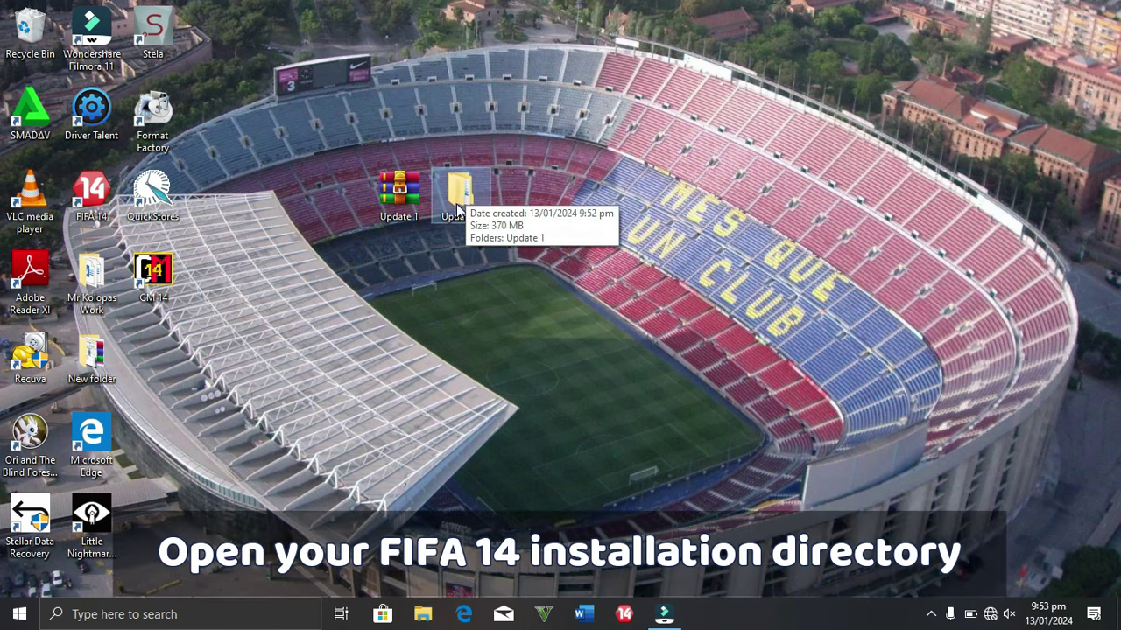
Open the extracted Update 1 folder and its inner Update 1 folder, and copy the Game folder
right_click(470, 206)
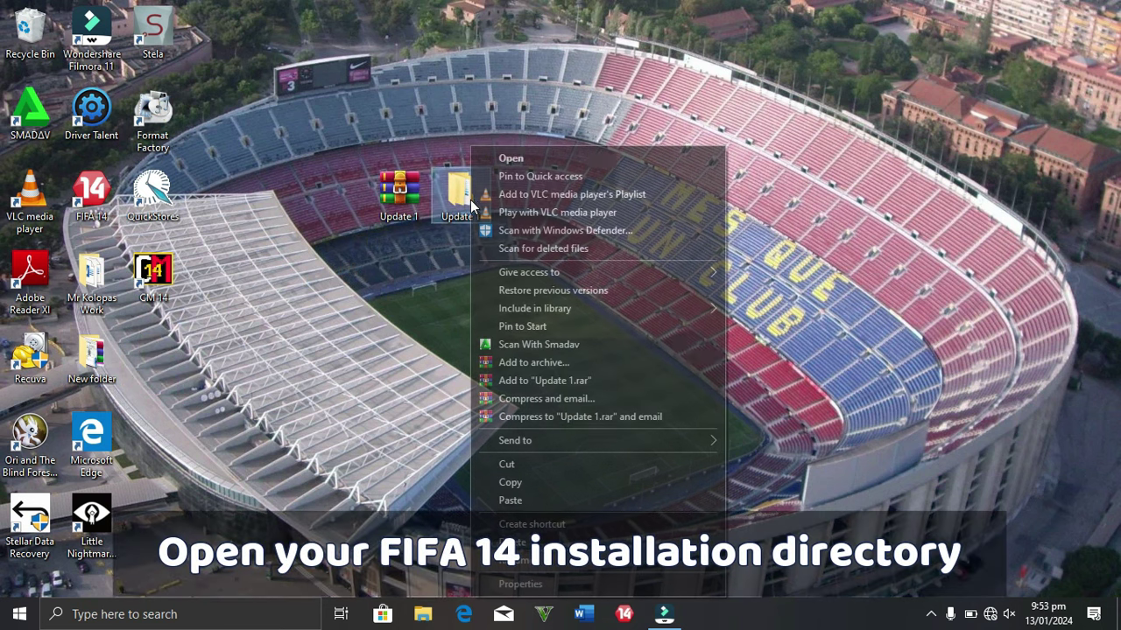
left_click(507, 160)
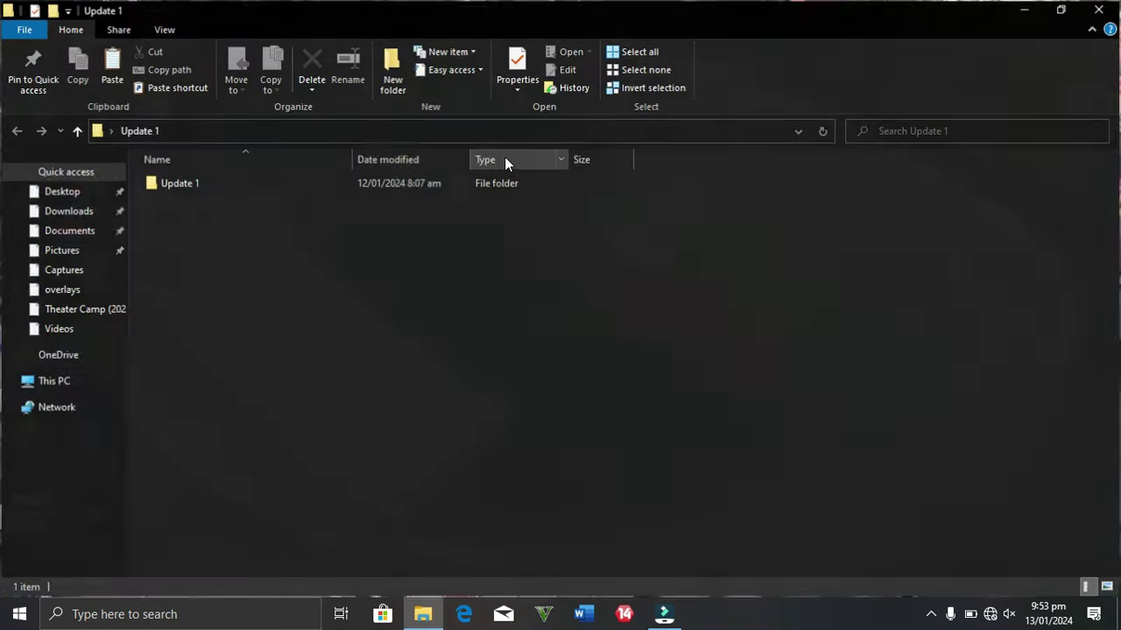
right_click(210, 184)
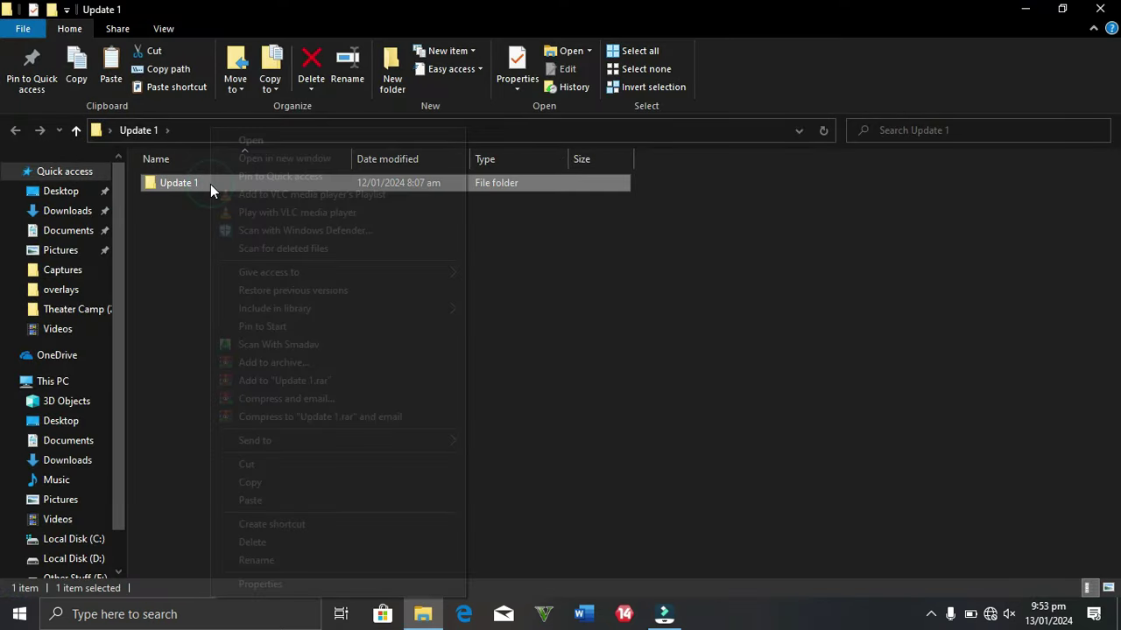
left_click(261, 140)
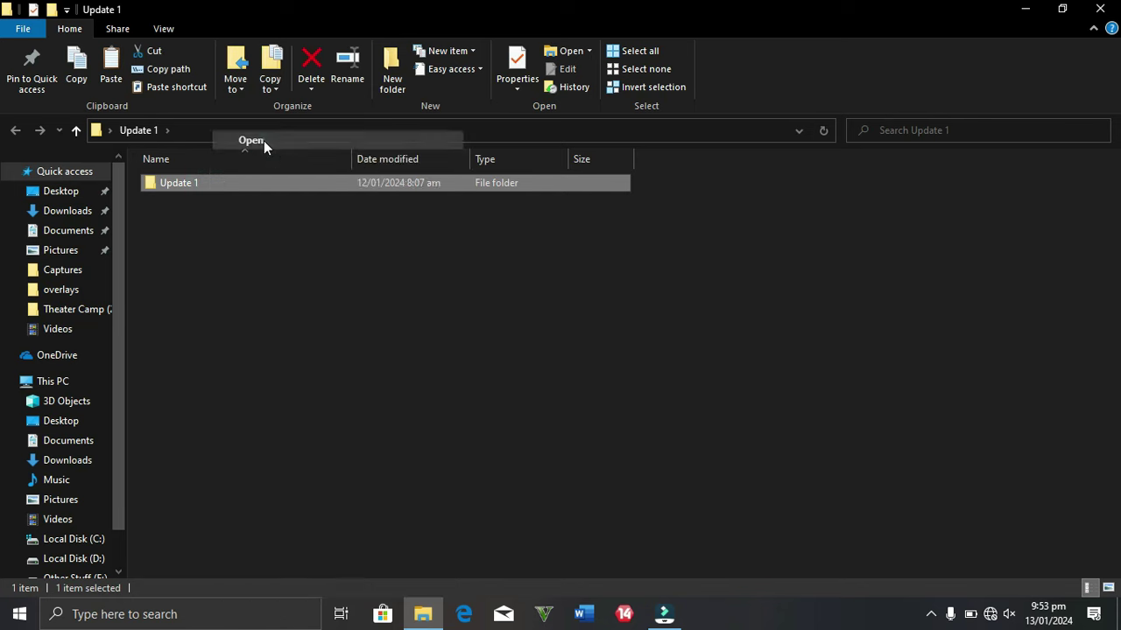
mouse_move(181, 181)
left_mouse_down()
mouse_move(179, 192)
mouse_move(195, 185)
mouse_move(182, 185)
left_mouse_up()
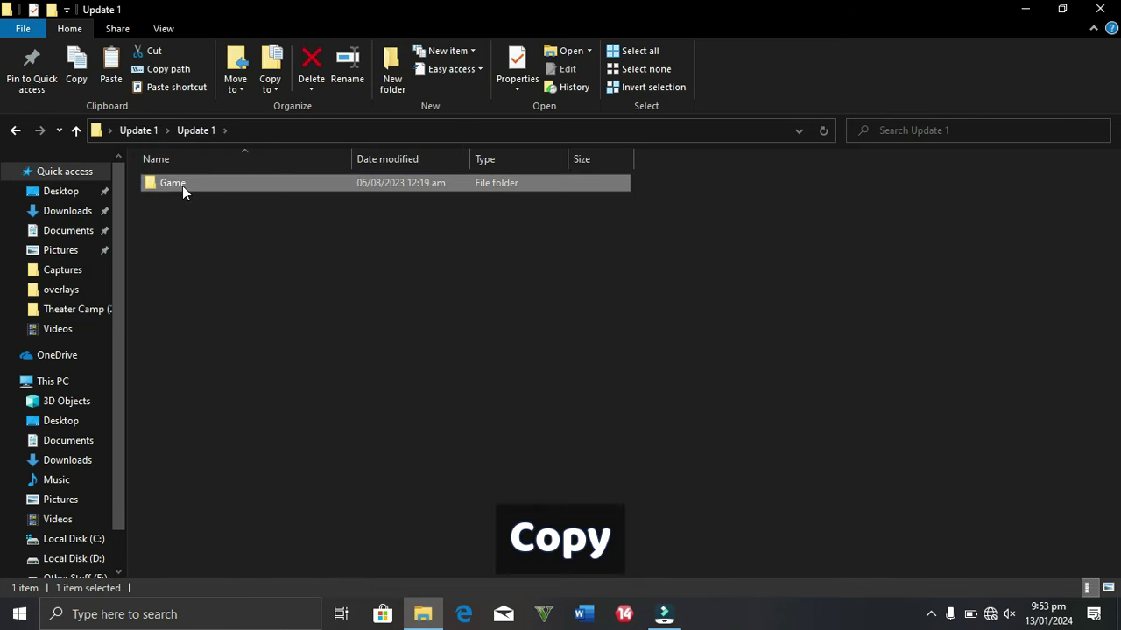
right_click(183, 186)
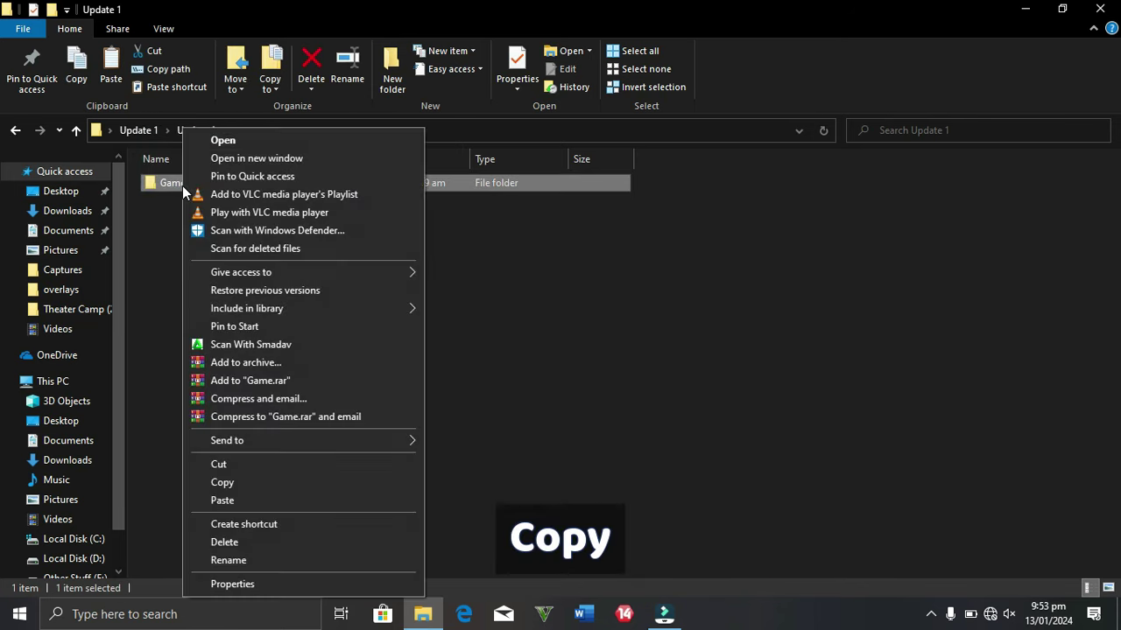
left_click(235, 479)
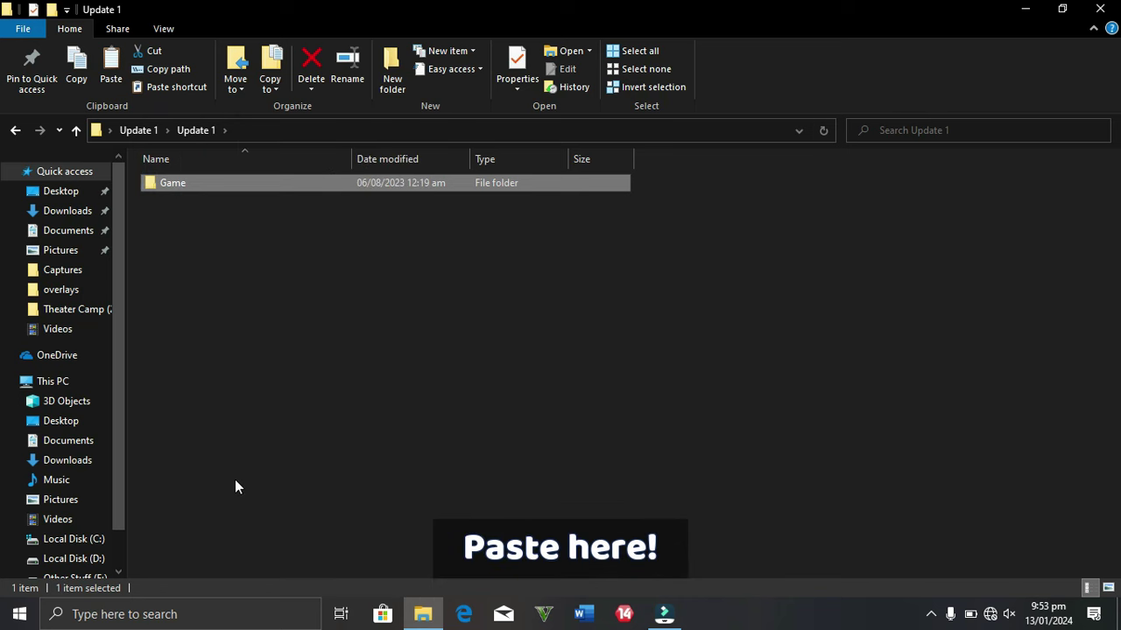
Close the folder window, move the FIFA 14 shortcut to a free desktop area and open its installation folder C:\Games\FIFA 14
left_click(1101, 8)
left_click_drag(92, 191, 271, 107)
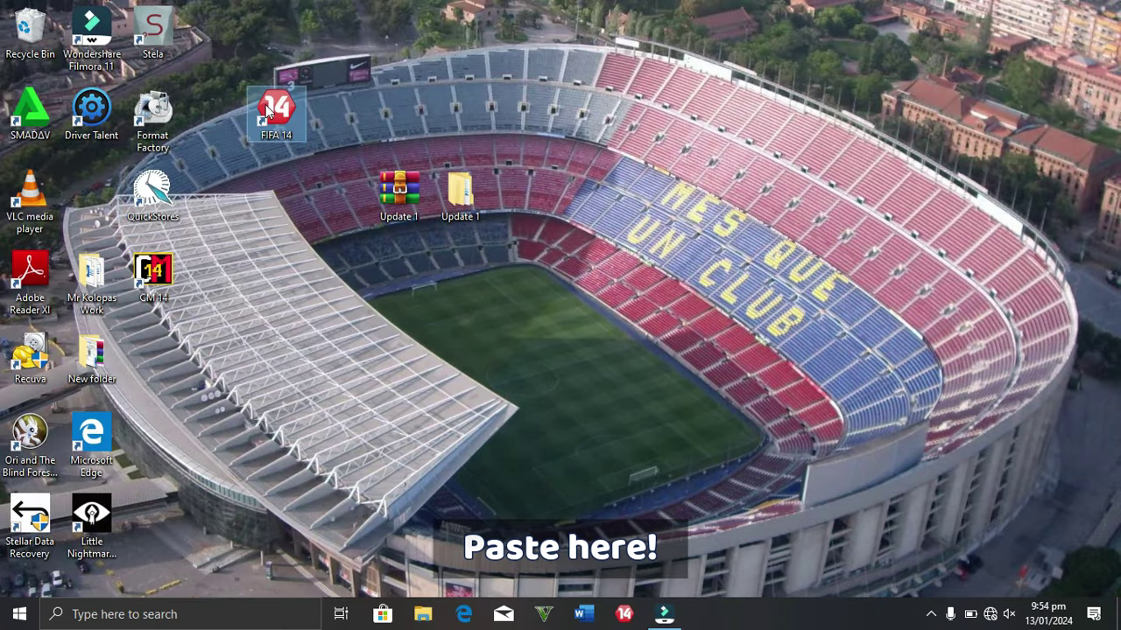
right_click(269, 106)
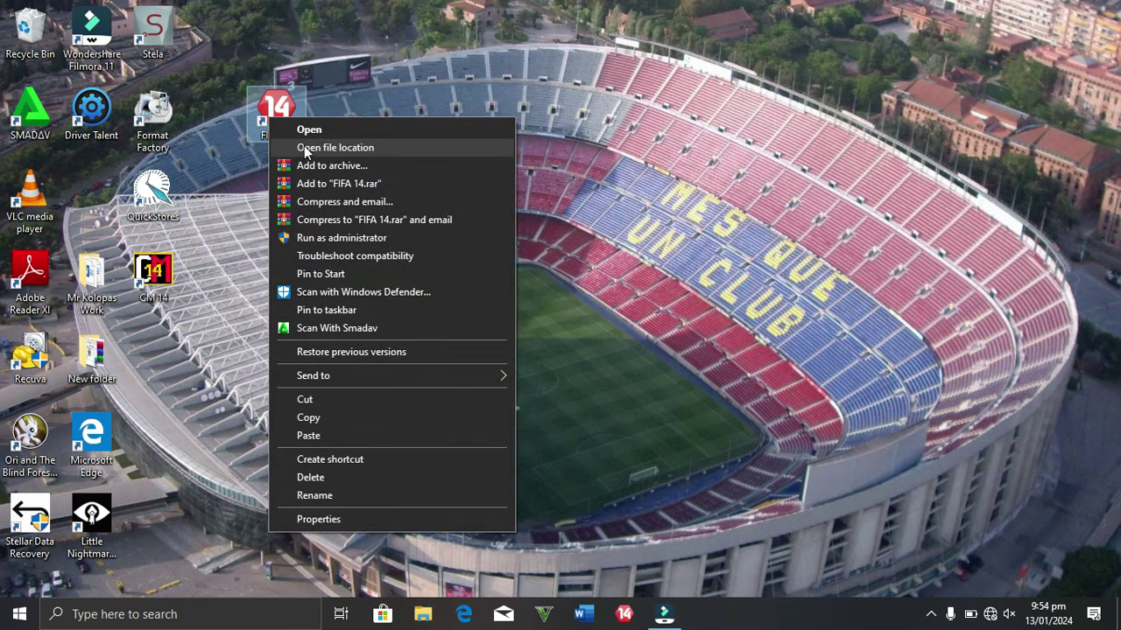
left_click(342, 149)
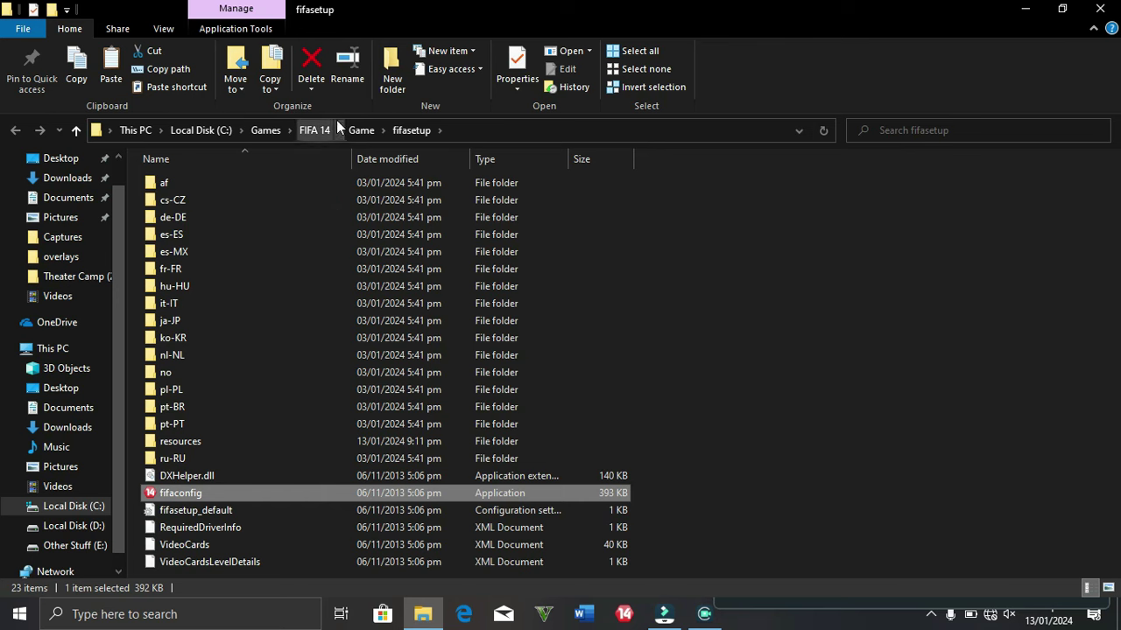
left_click(317, 130)
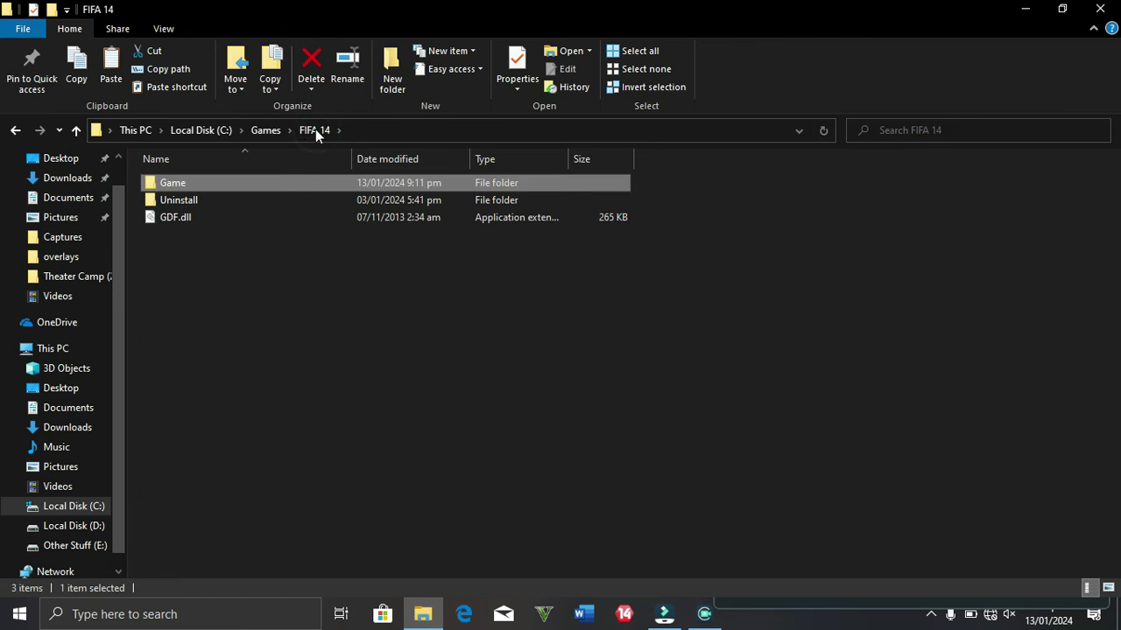
Paste the copied Game folder into the FIFA 14 folder, replacing the files in the destination
left_click_drag(265, 299, 204, 296)
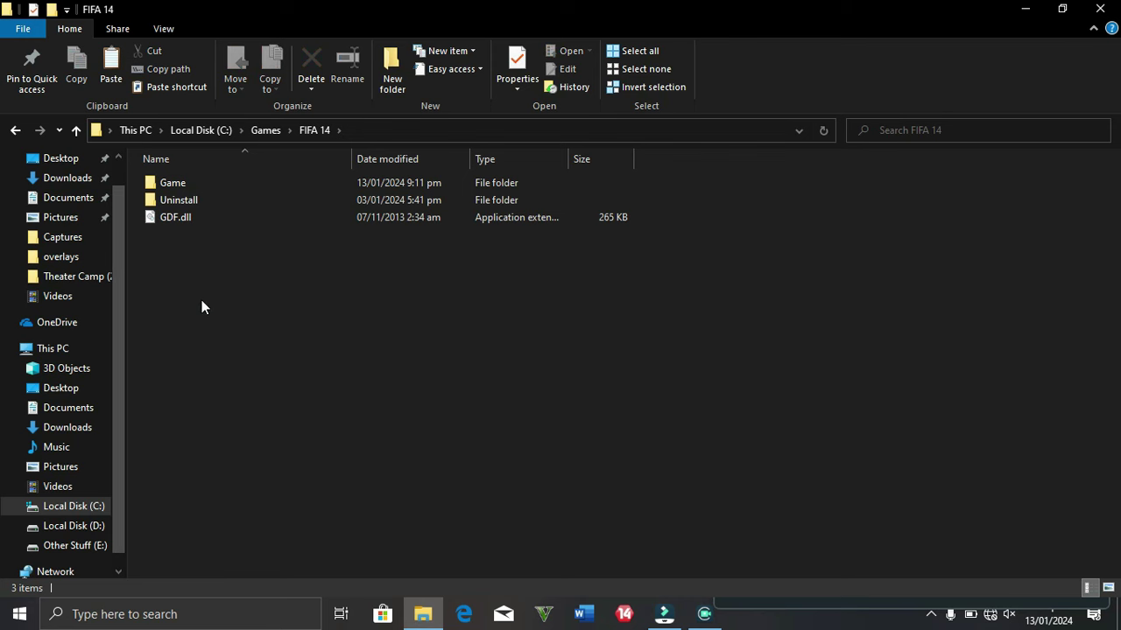
right_click(202, 302)
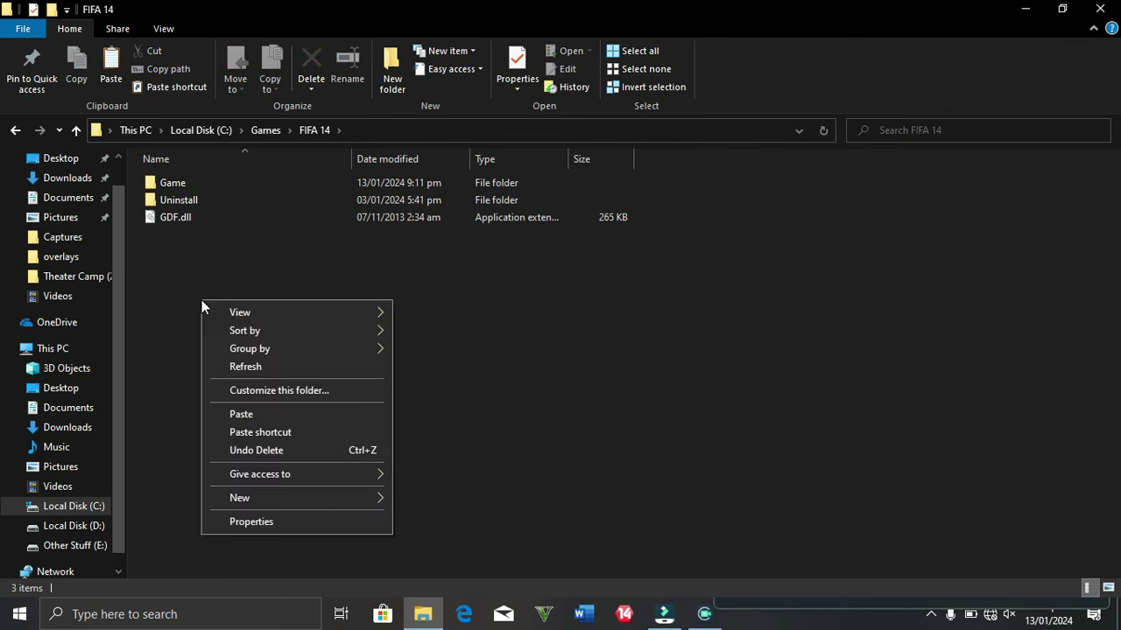
left_click(242, 415)
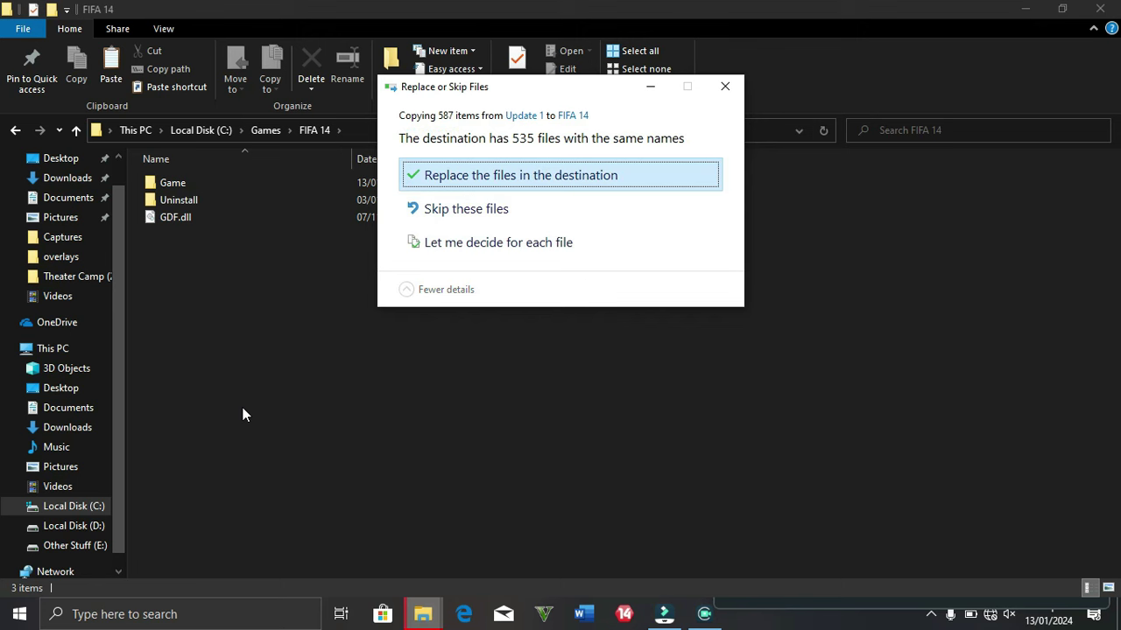
left_click(457, 176)
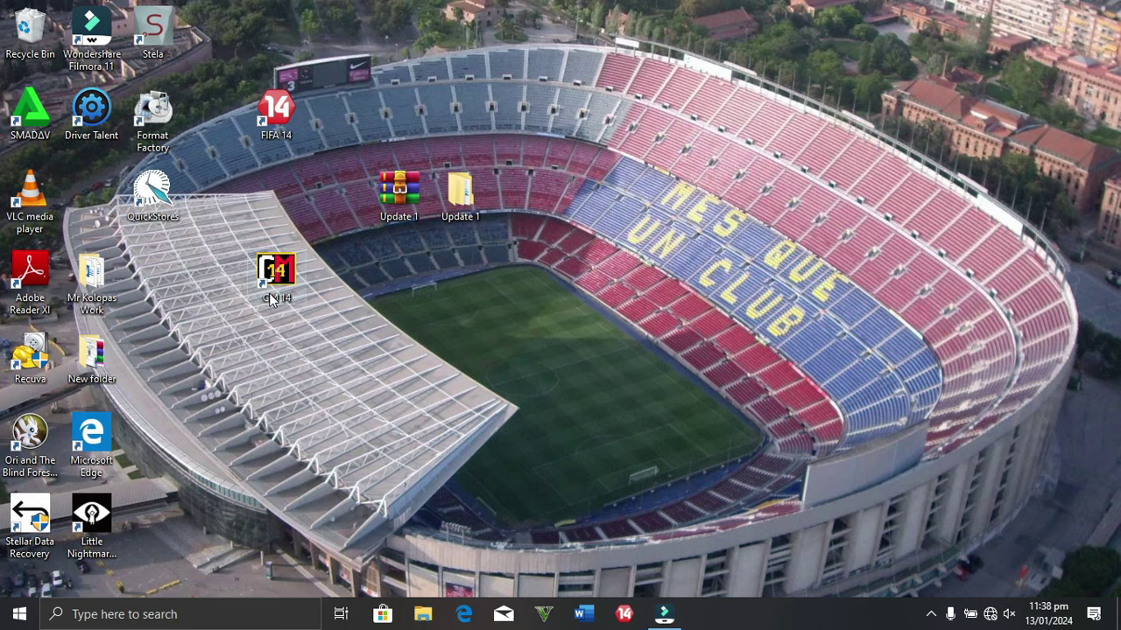
Run CM 14 as administrator from the desktop, maximize its window and load the game data
mouse_move(270, 300)
left_mouse_down()
mouse_move(266, 314)
mouse_move(299, 274)
mouse_move(307, 313)
mouse_move(271, 301)
left_mouse_up()
right_click(271, 300)
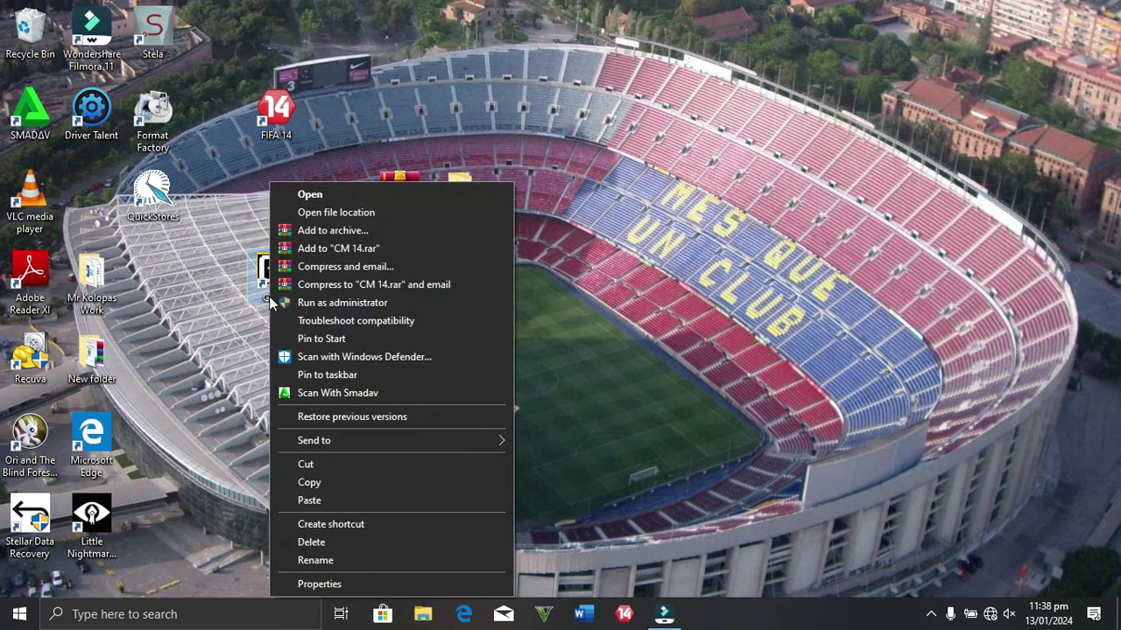
left_click(315, 302)
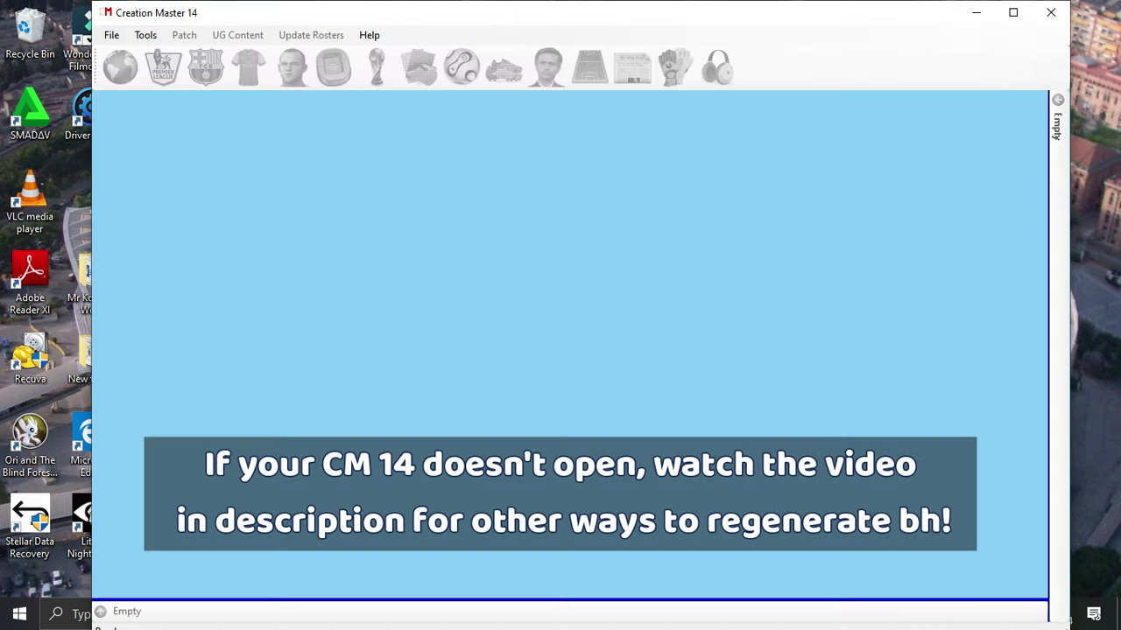
double_click(497, 14)
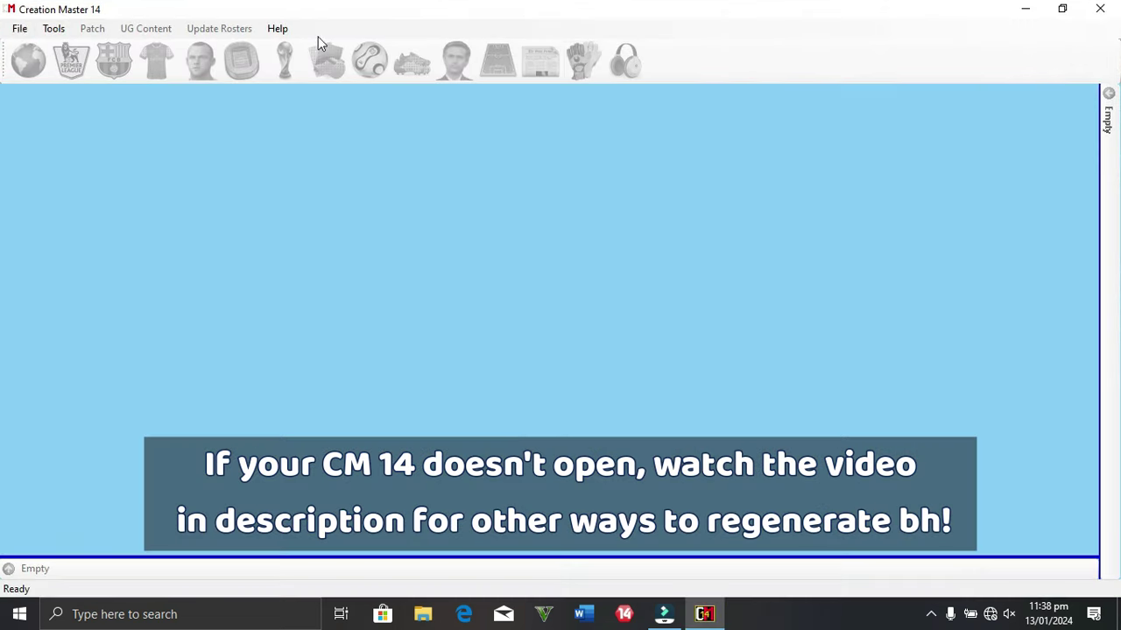
left_click(16, 30)
left_click(49, 43)
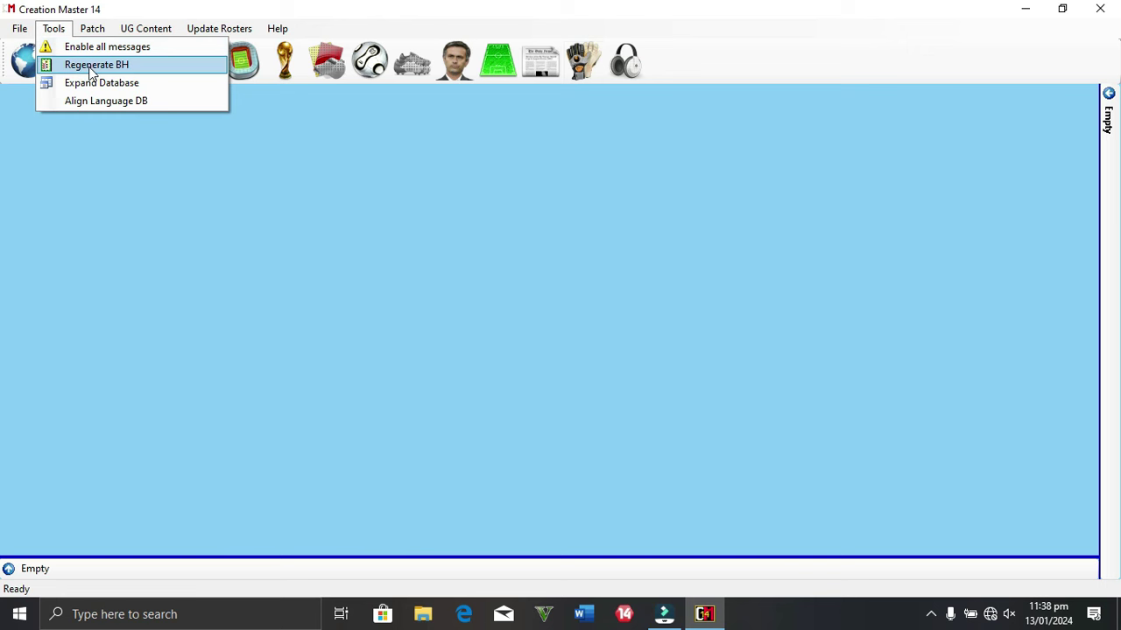
Regenerate the BH files for the loaded game data
left_click(91, 68)
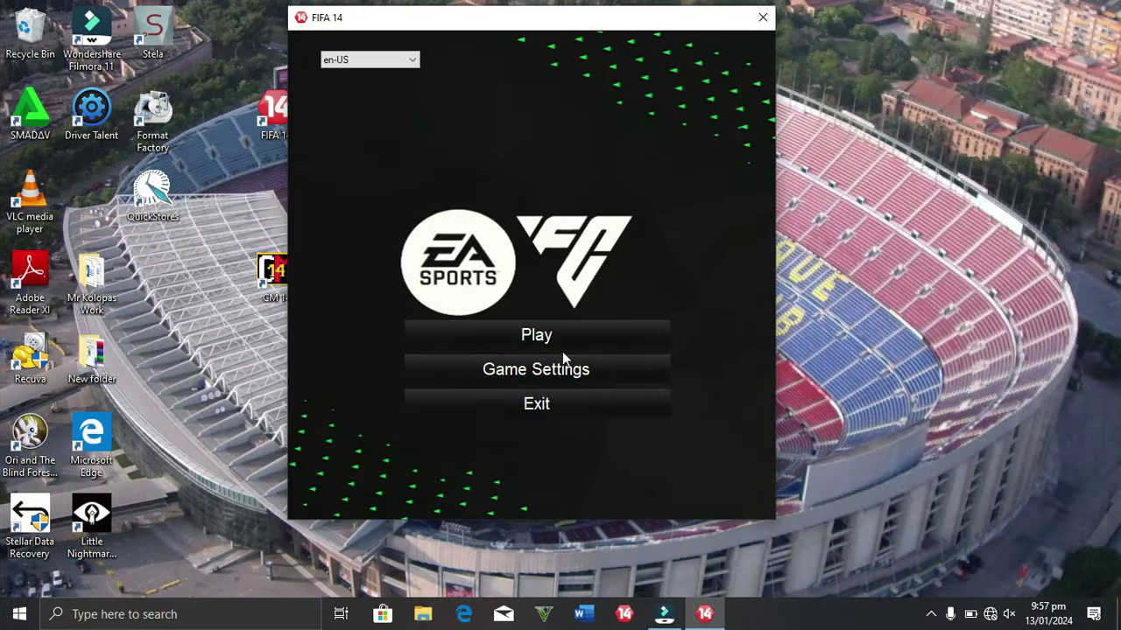
Start the game from the FIFA 14 launcher, pass the title screen and dismiss the EA servers message
left_click(562, 350)
left_click(615, 335)
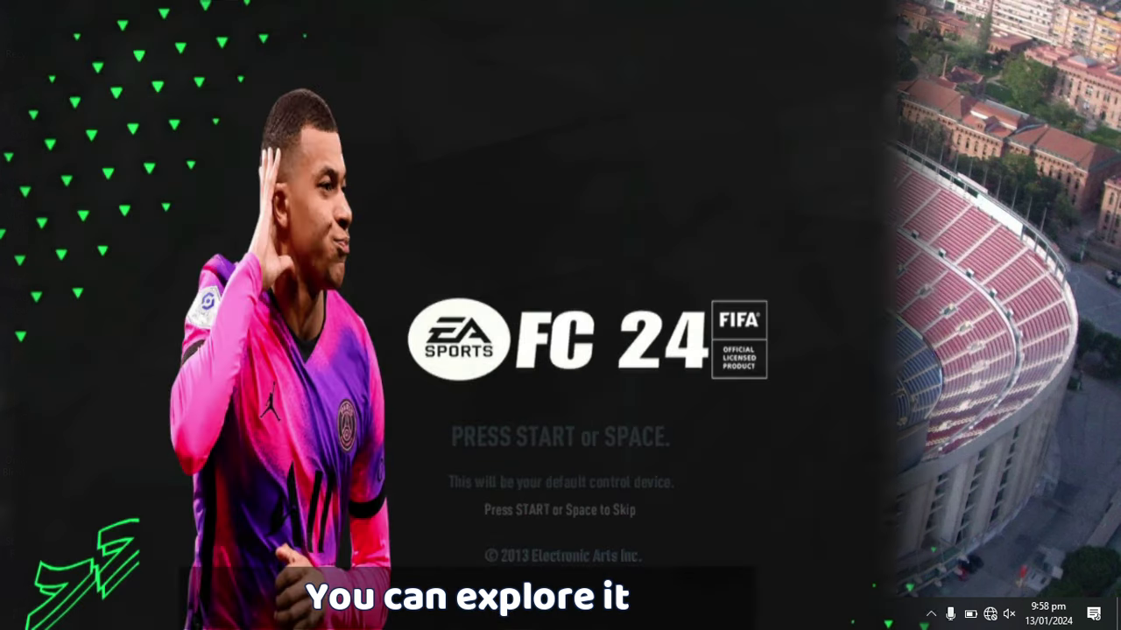
key("space")
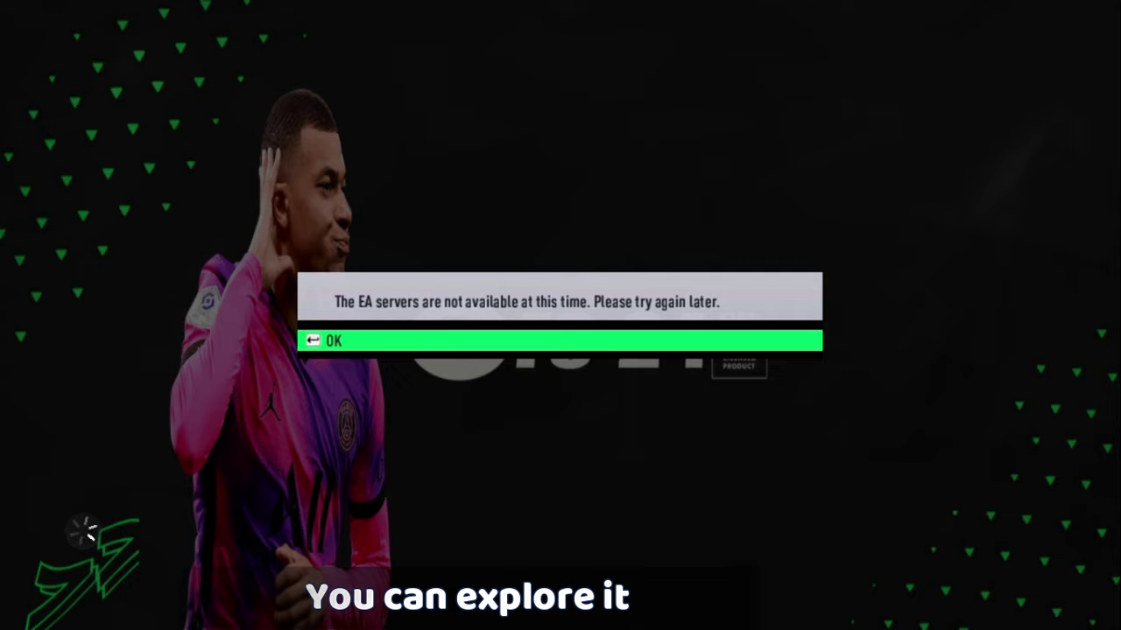
key("Return")
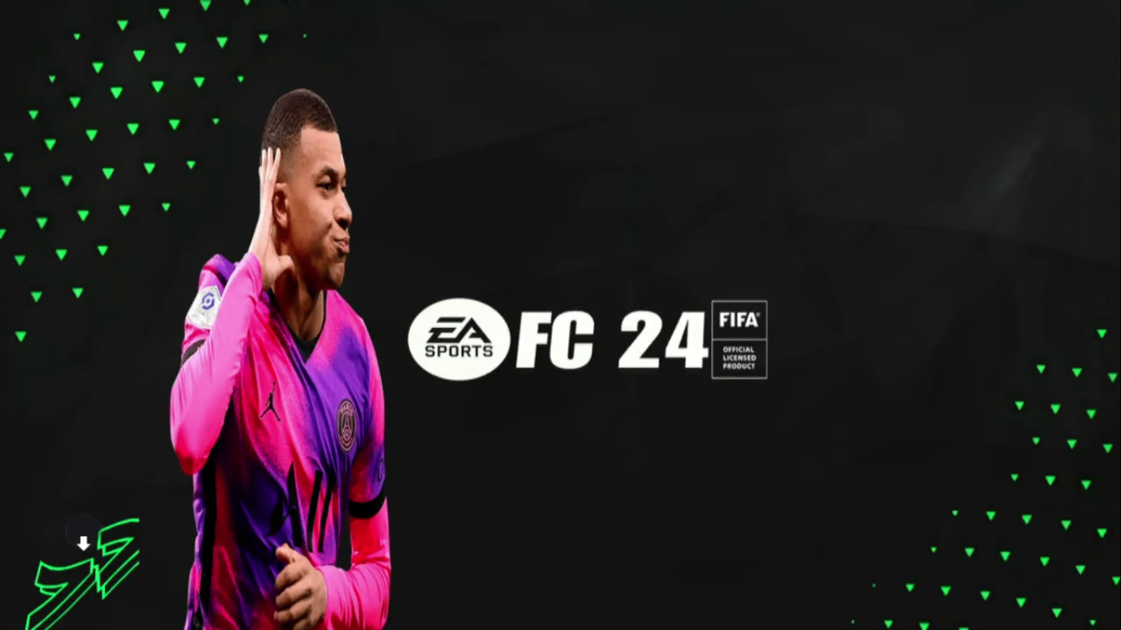
Load the existing settings file and advance past the autosave notice to the home menu
key("Down")
key("Up")
key("Down")
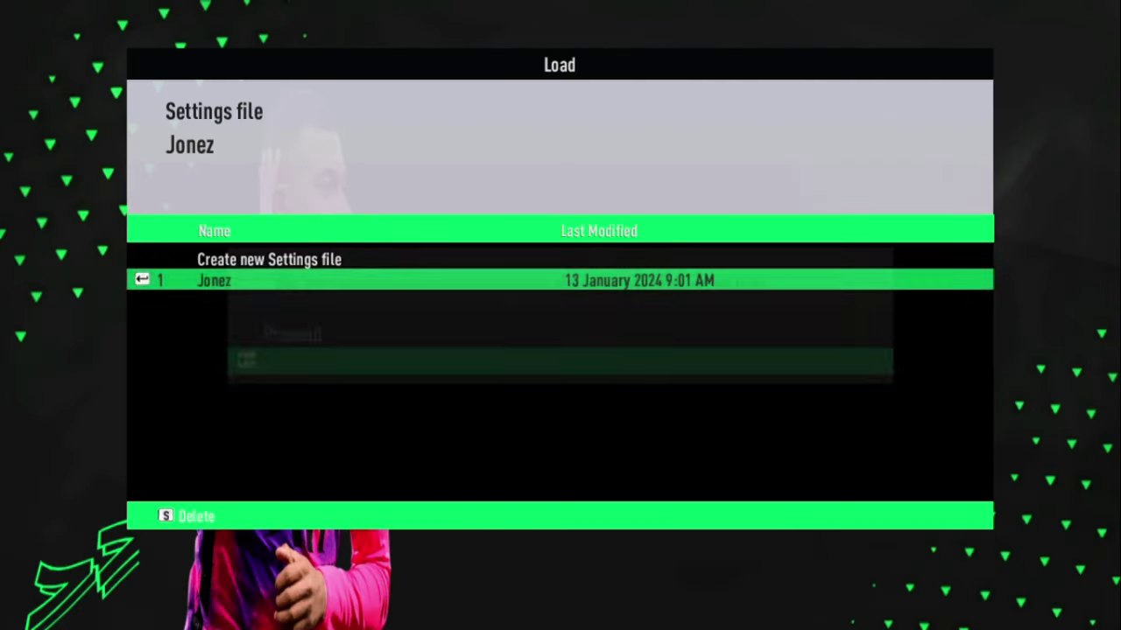
key("Return")
key("Up")
key("Return")
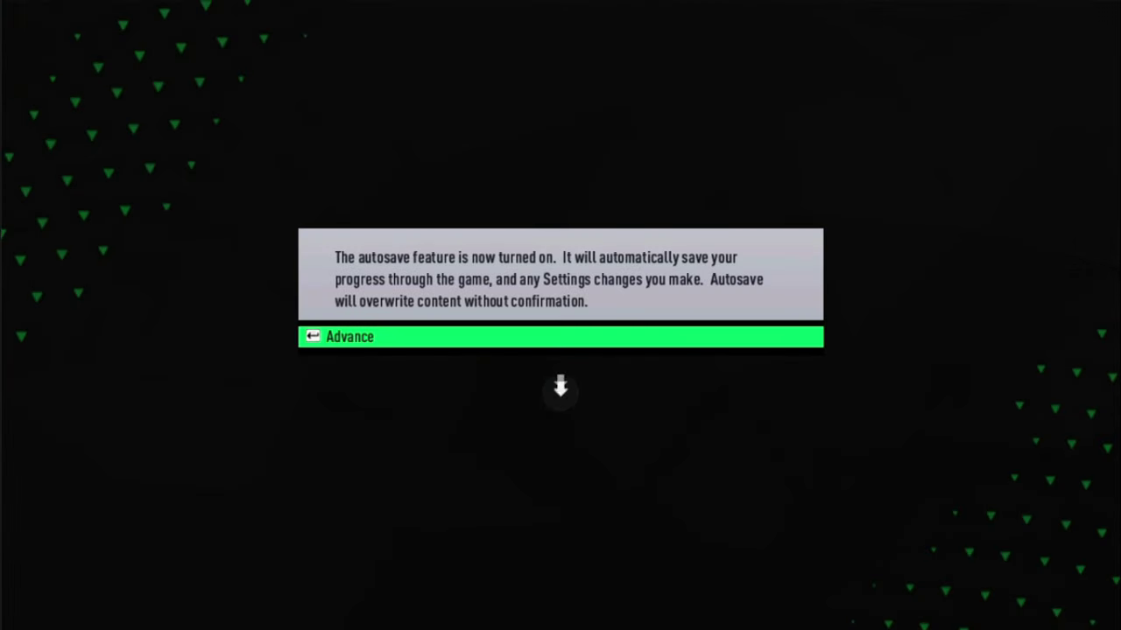
key("Return")
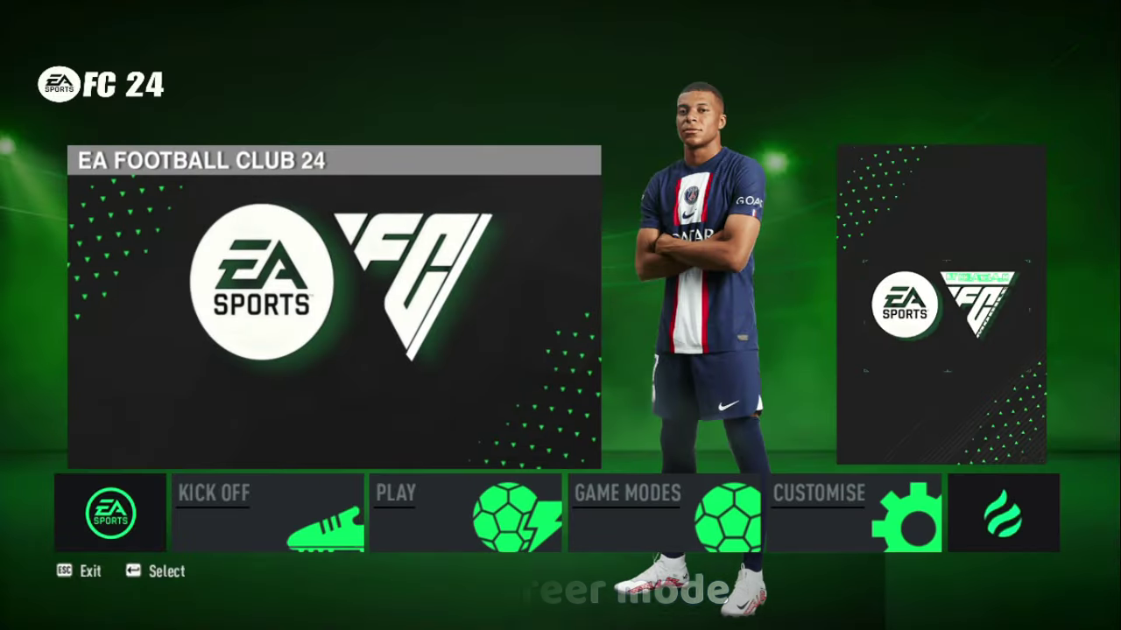
Browse the home menu sections and open Customise
key("Right")
key("Right")
key("Right")
key("Right")
key("Right")
key("Left")
key("Return")
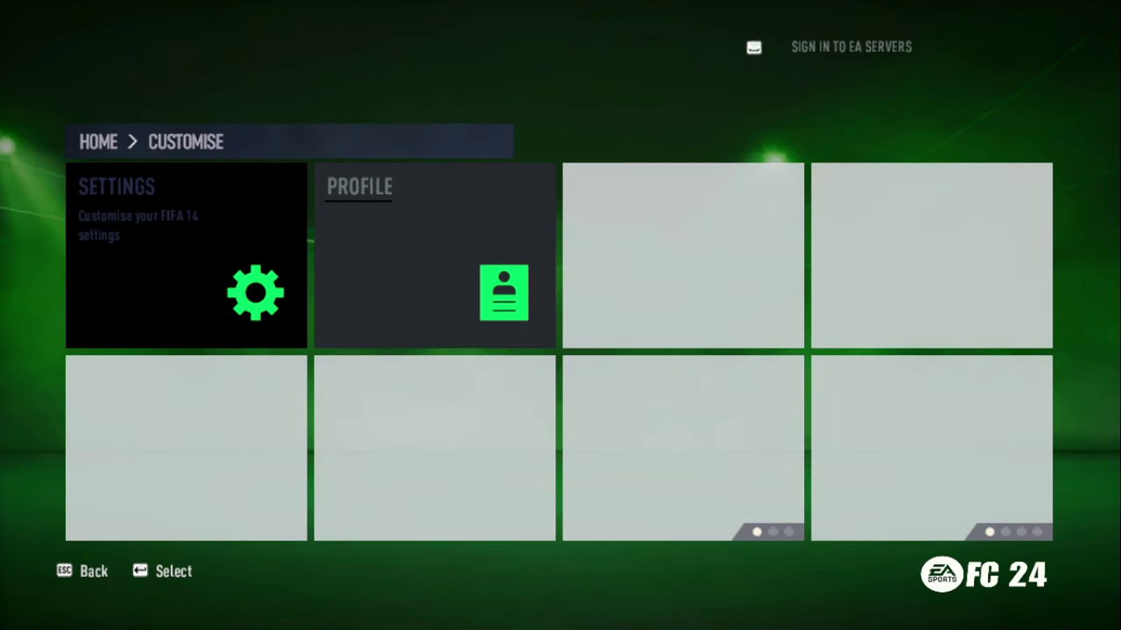
Look through the Customise options, return to the home menu and decline quitting the game
key("Down")
key("Right")
key("Up")
key("Right")
key("Down")
key("Right")
key("Up")
key("Escape")
key("Escape")
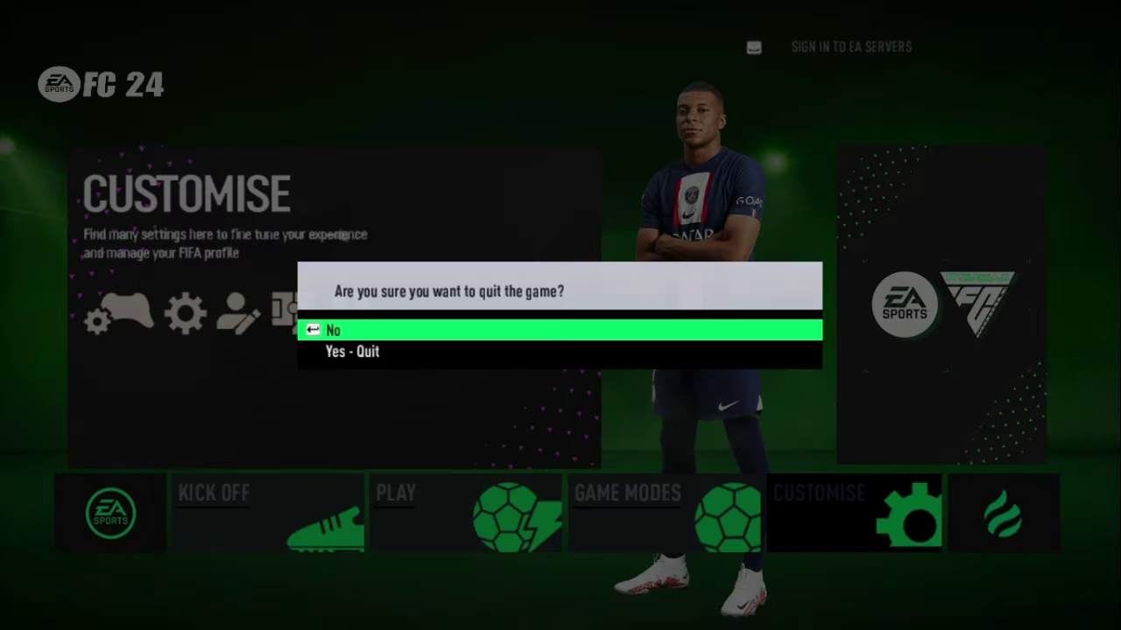
key("Return")
key("Return")
key("Escape")
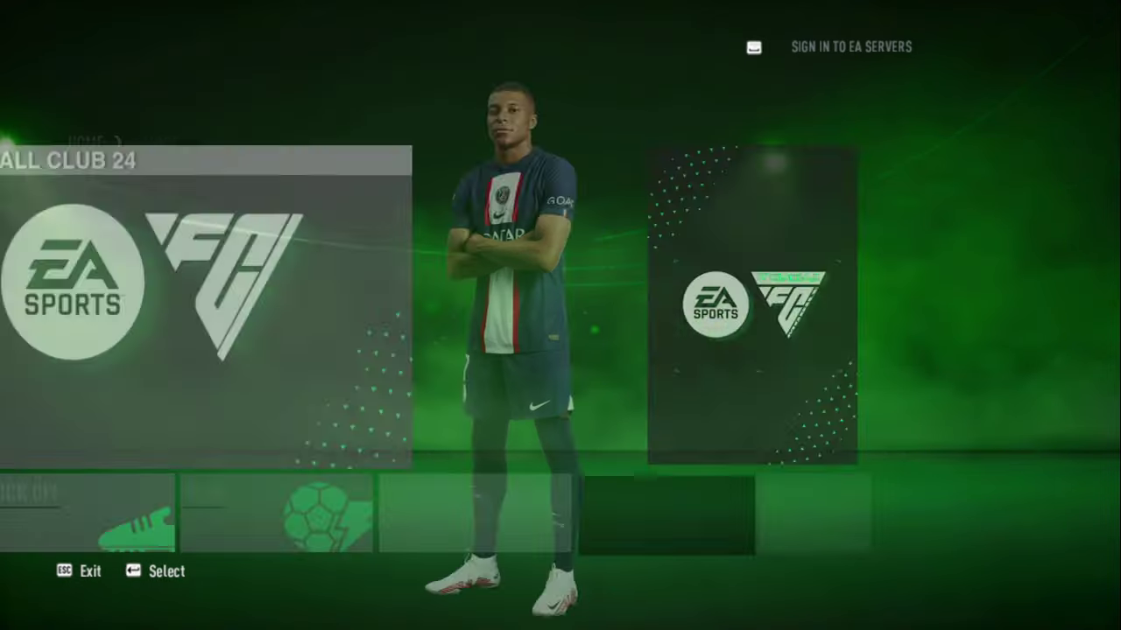
Open New Career in Game Modes and examine the Manager Career and Player Career choices
key("Left")
key("Return")
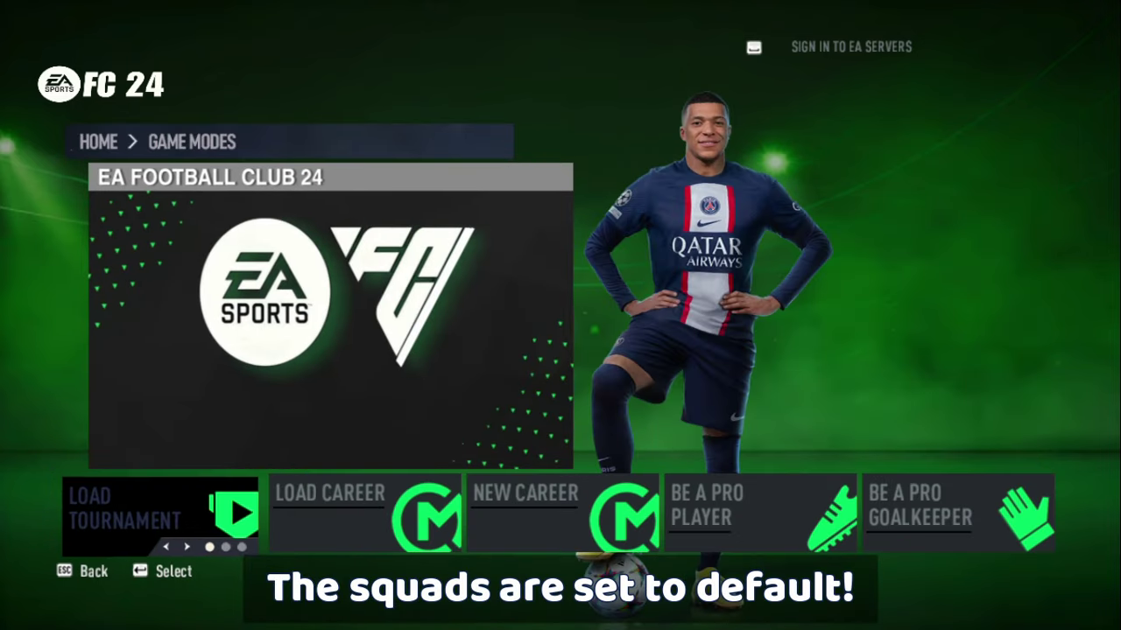
key("Right")
key("Right")
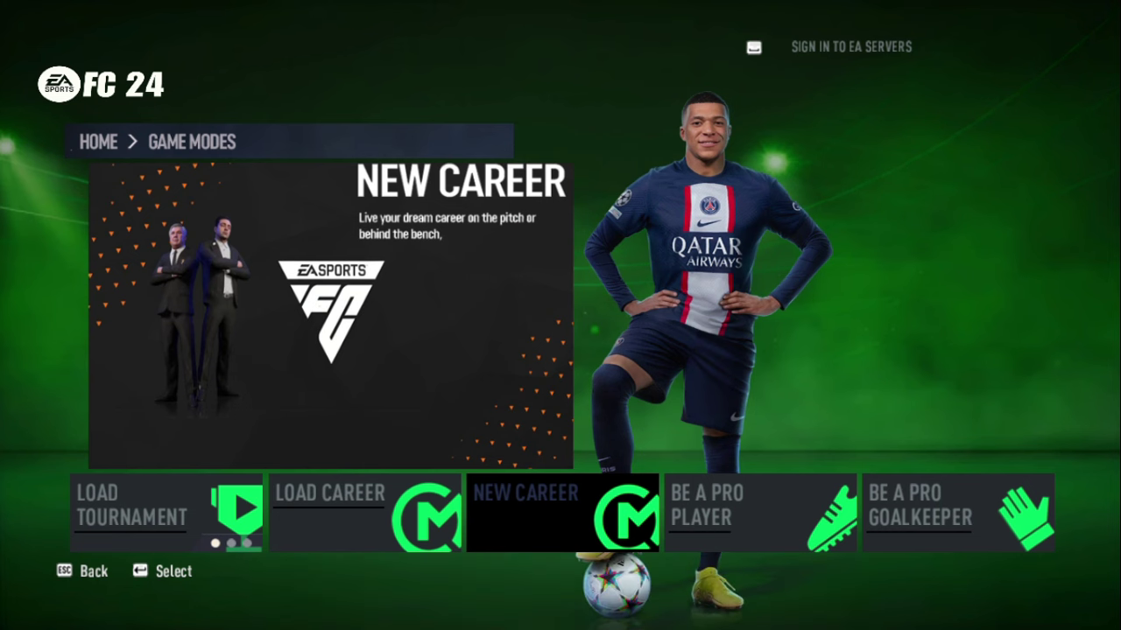
key("Return")
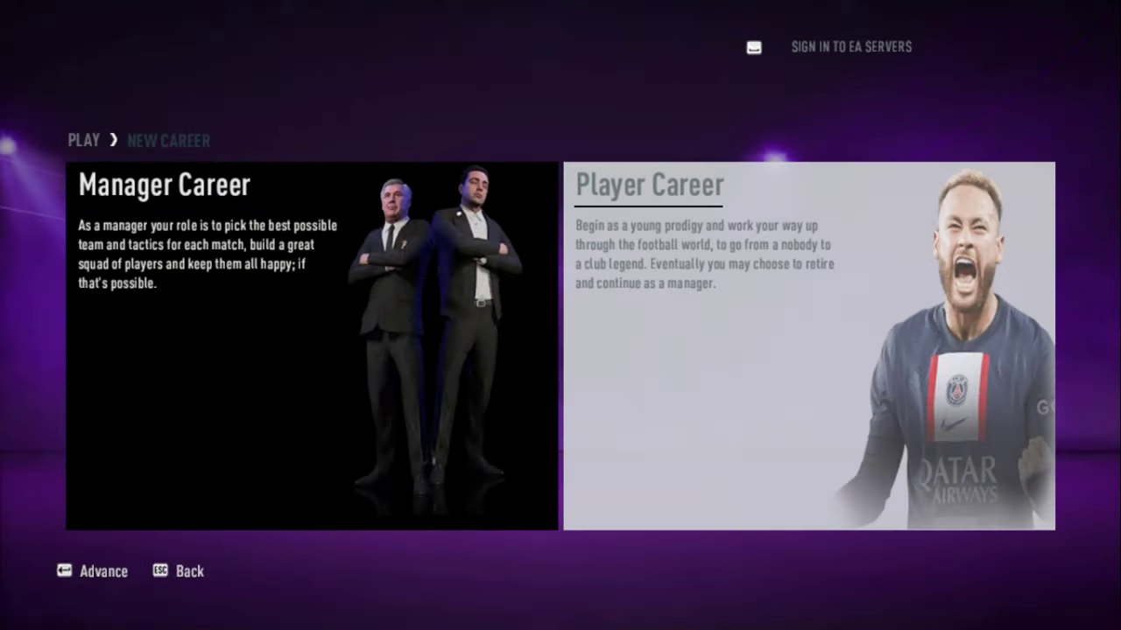
key("Right")
key("Left")
key("Right")
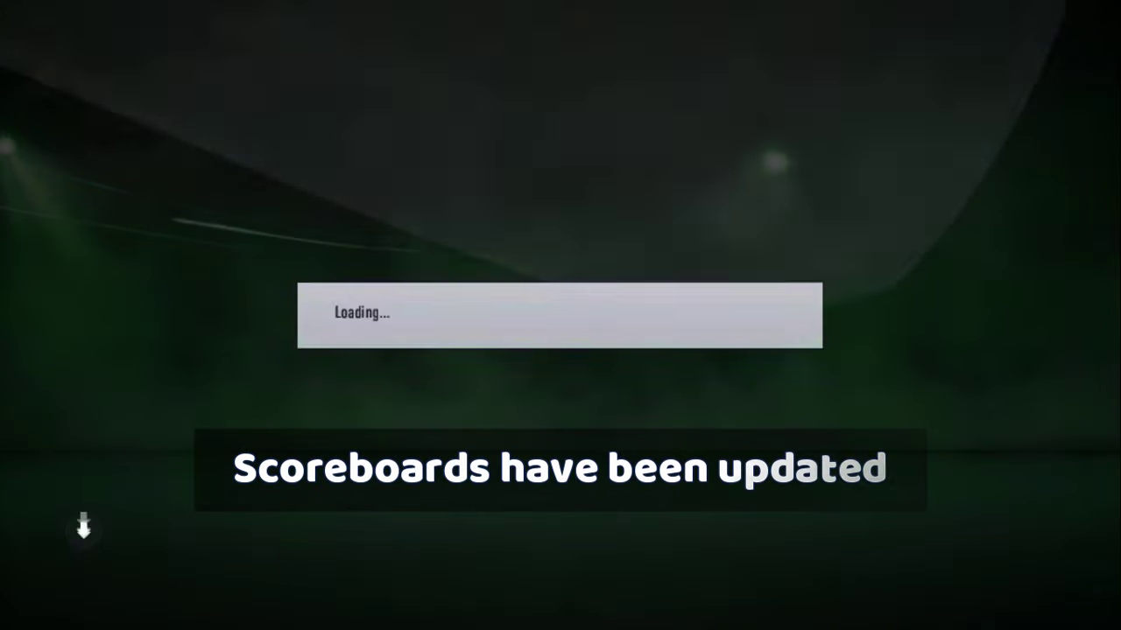
key("Return")
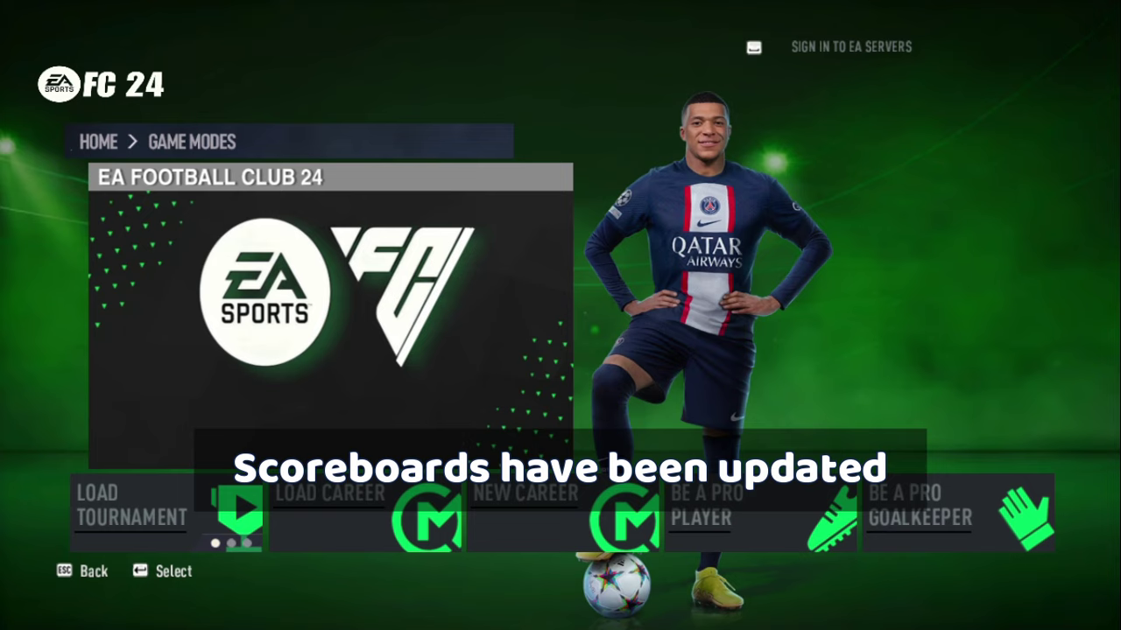
Return to the home menu and start a Kick Off match between FC Barcelona and Real Madrid, both in home kits
key("Escape")
key("Left")
key("Left")
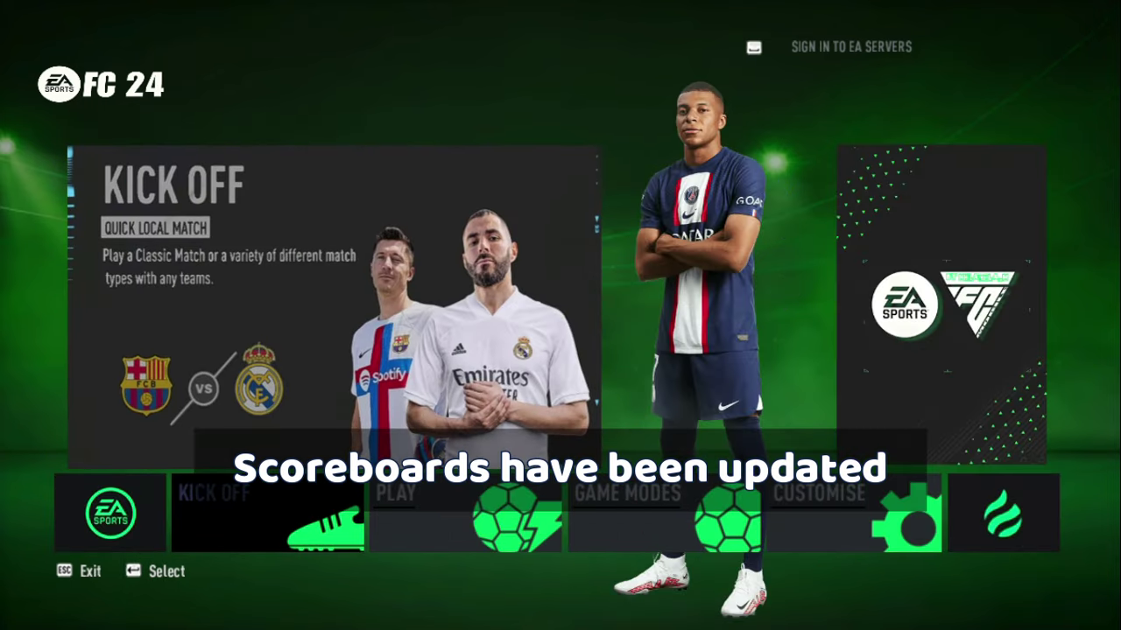
key("Return")
key("Return")
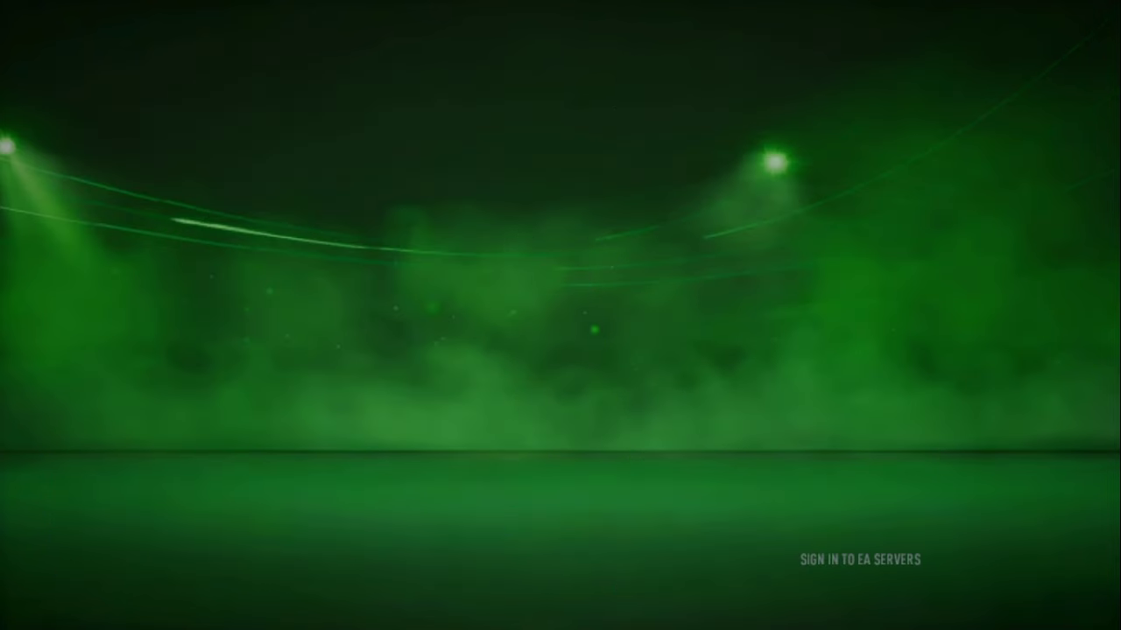
key("Return")
key("Return")
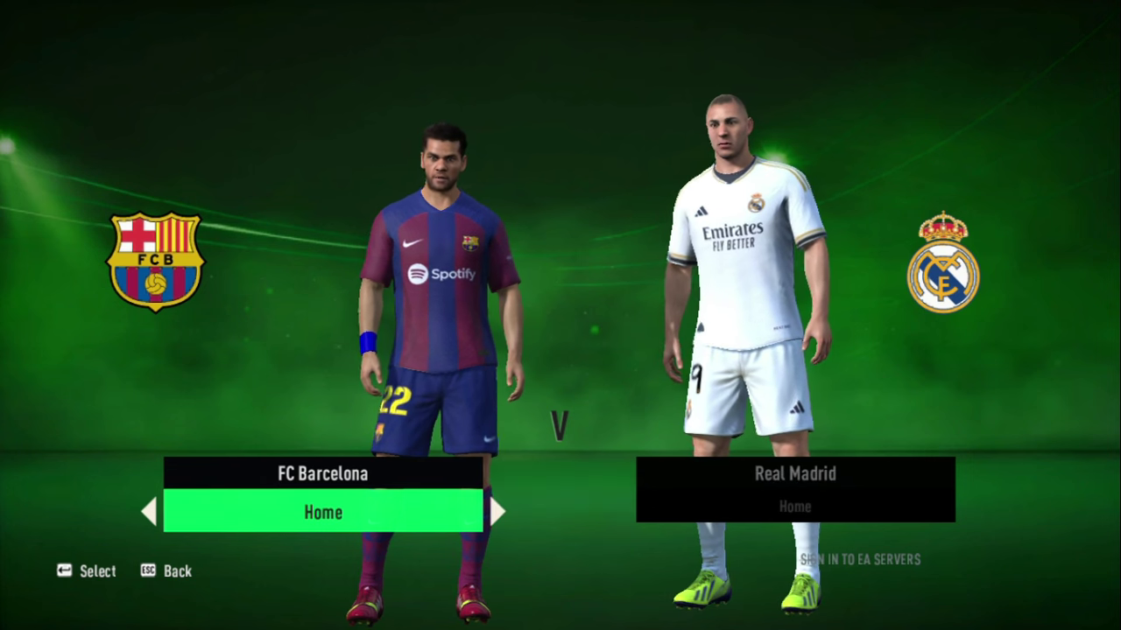
key("Return")
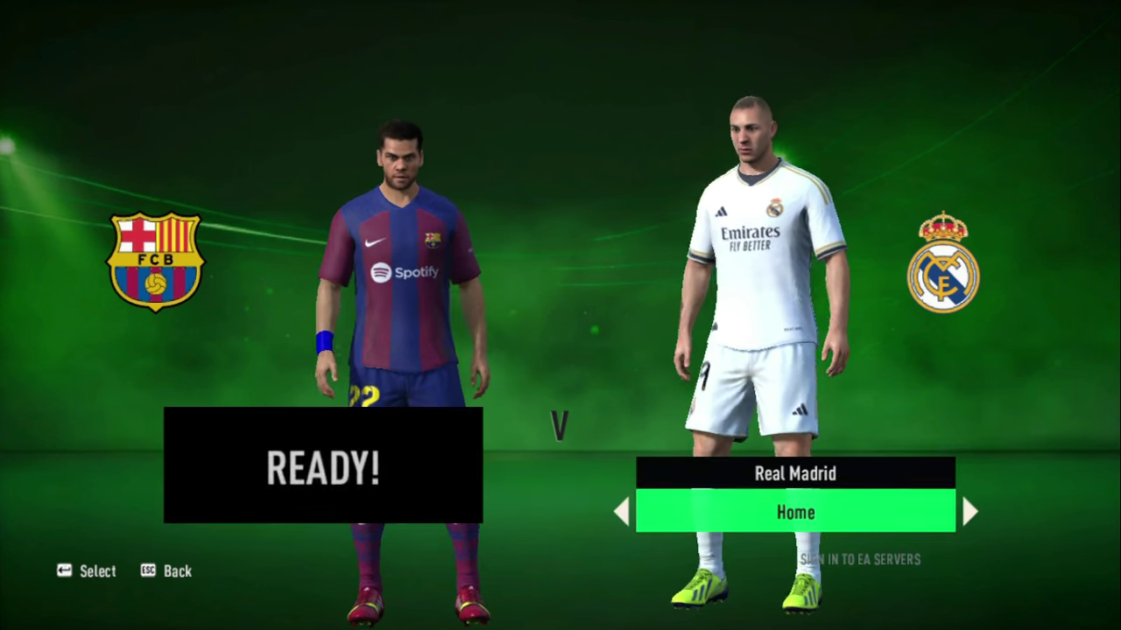
key("Return")
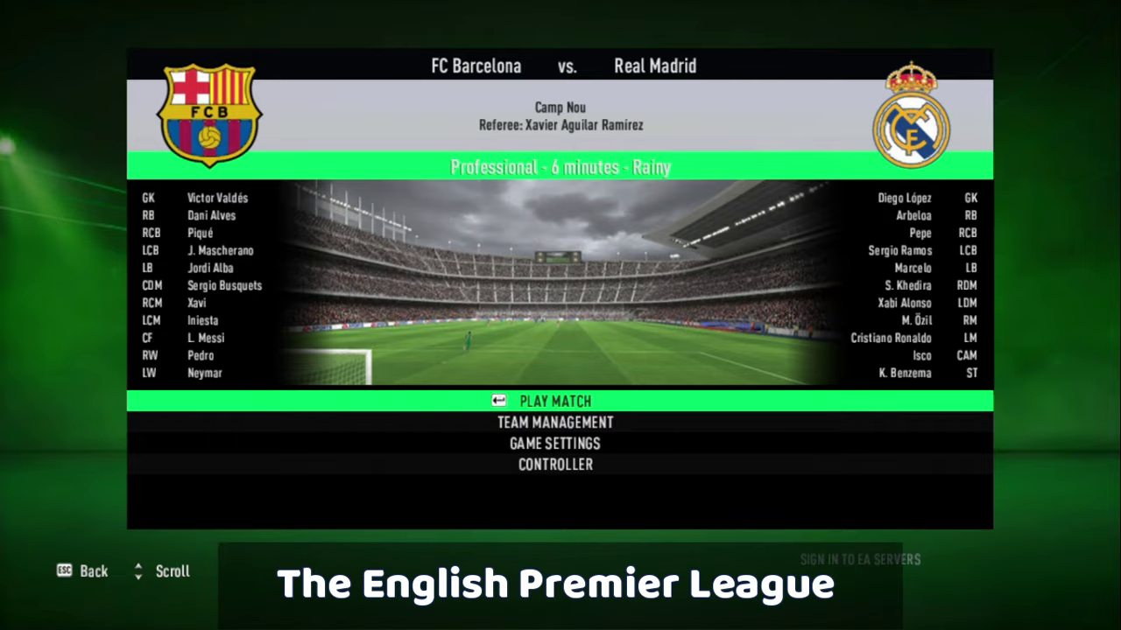
key("Return")
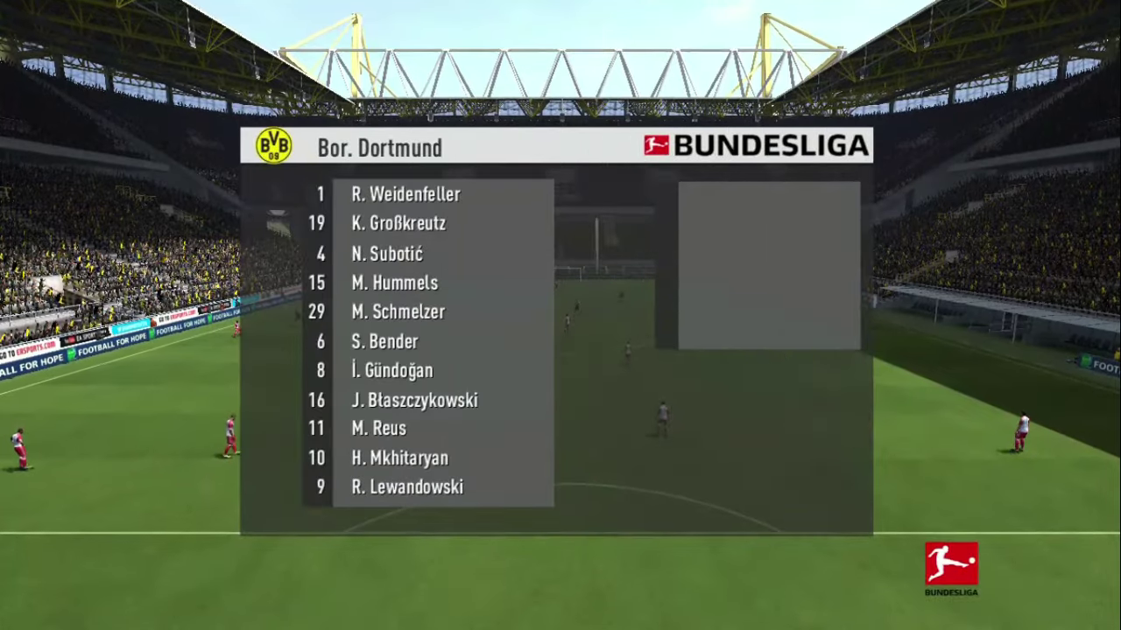
Skip the Bor. Dortmund lineup presentation, kick off the Bundesliga match and pass the ball back to teammates
key("Return")
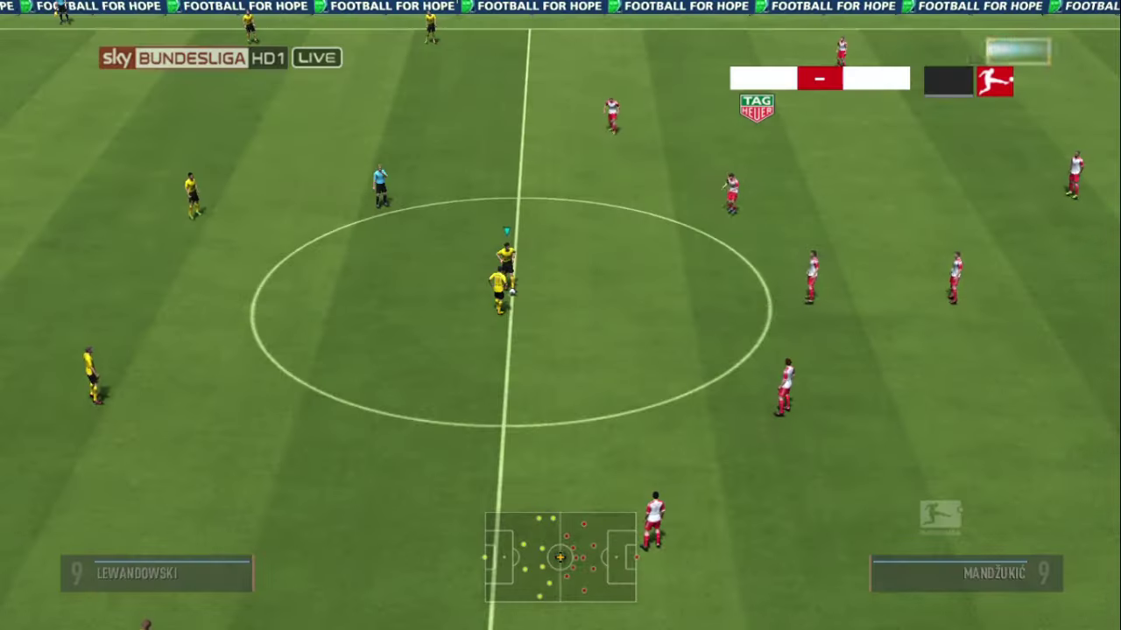
key("s")
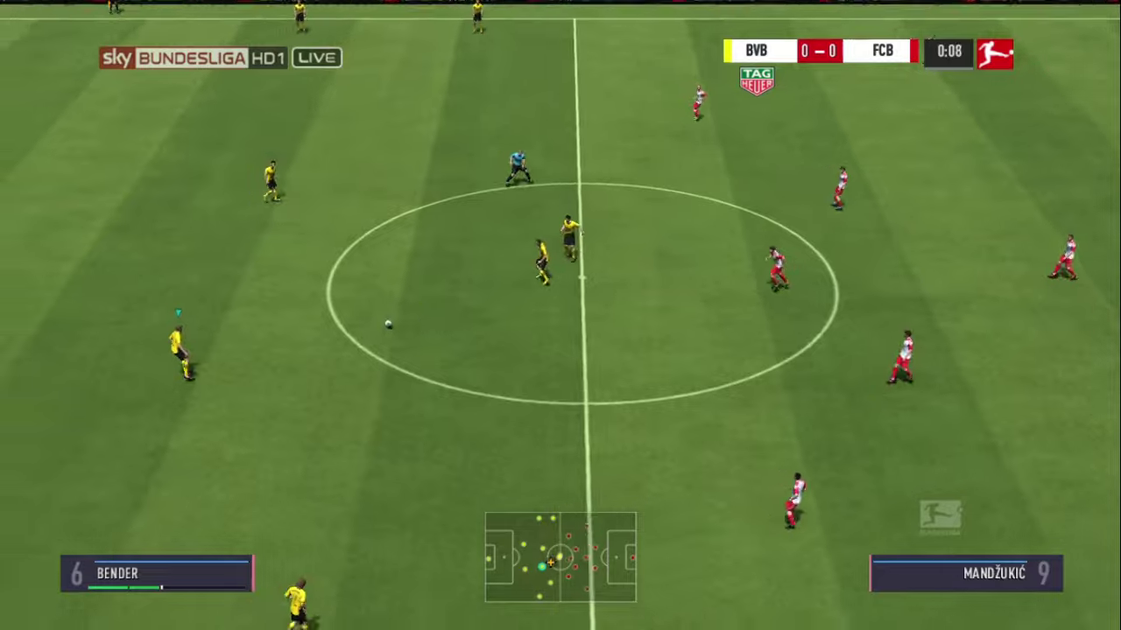
key("s")
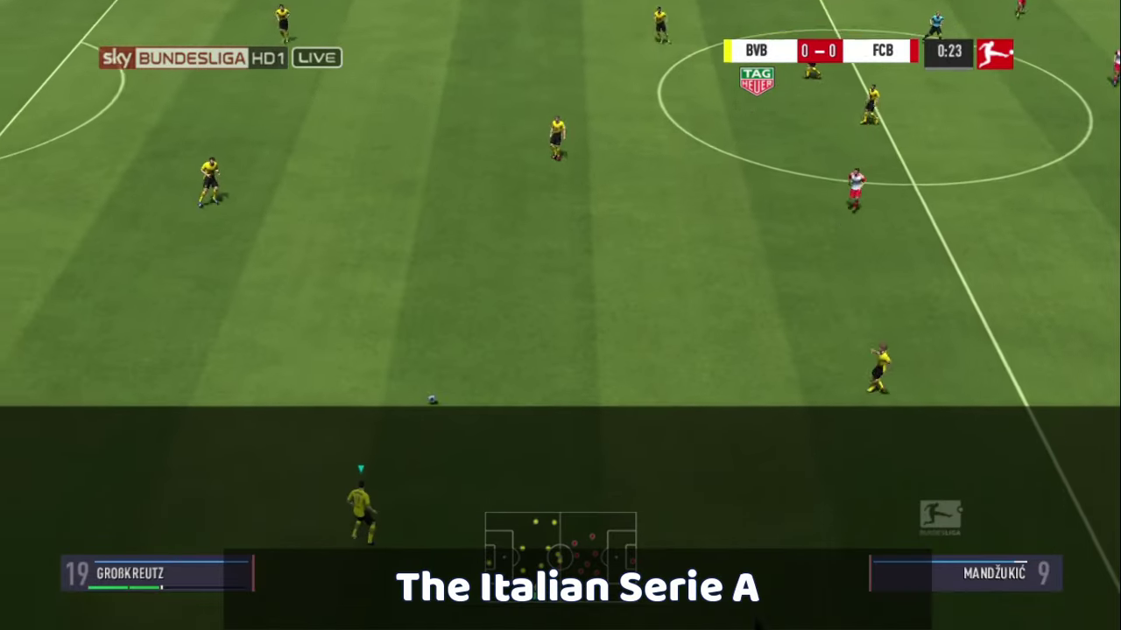